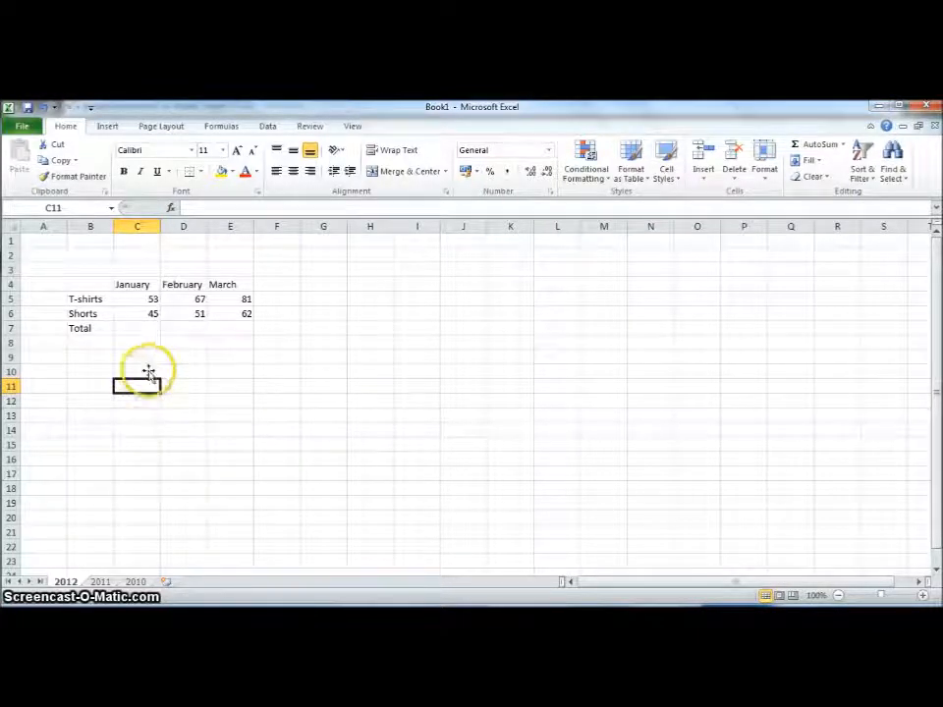
- Review the product rows and month headings on the 2012 sheet and the matching tables on the 2011 and 2010 sheets
{"action": "left_click", "coordinate": [99, 300]}
{"action": "left_click", "coordinate": [104, 315]}
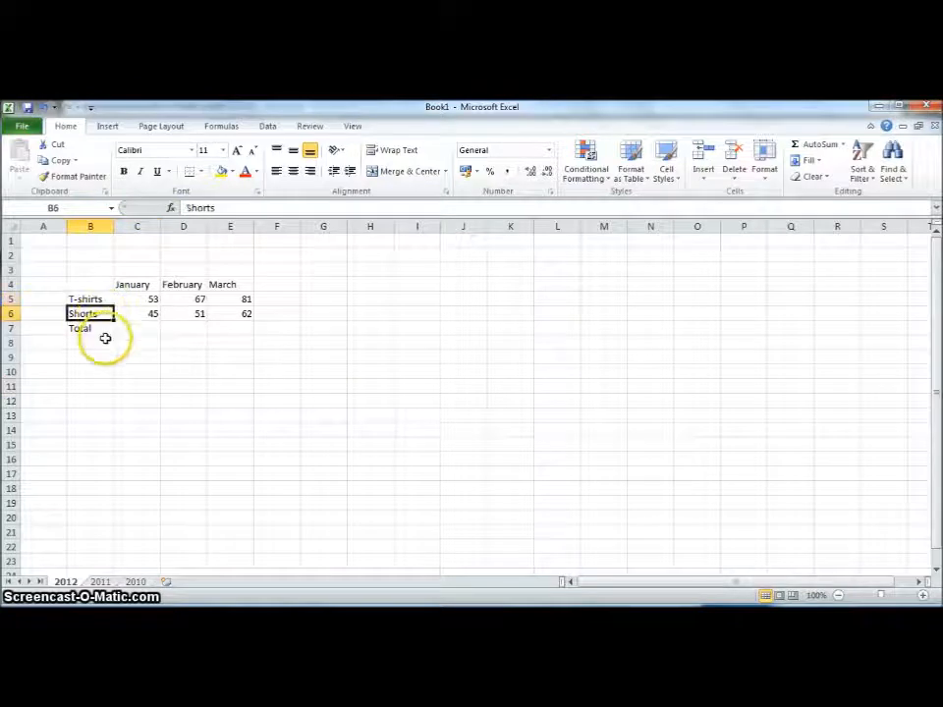
{"action": "left_click", "coordinate": [143, 284]}
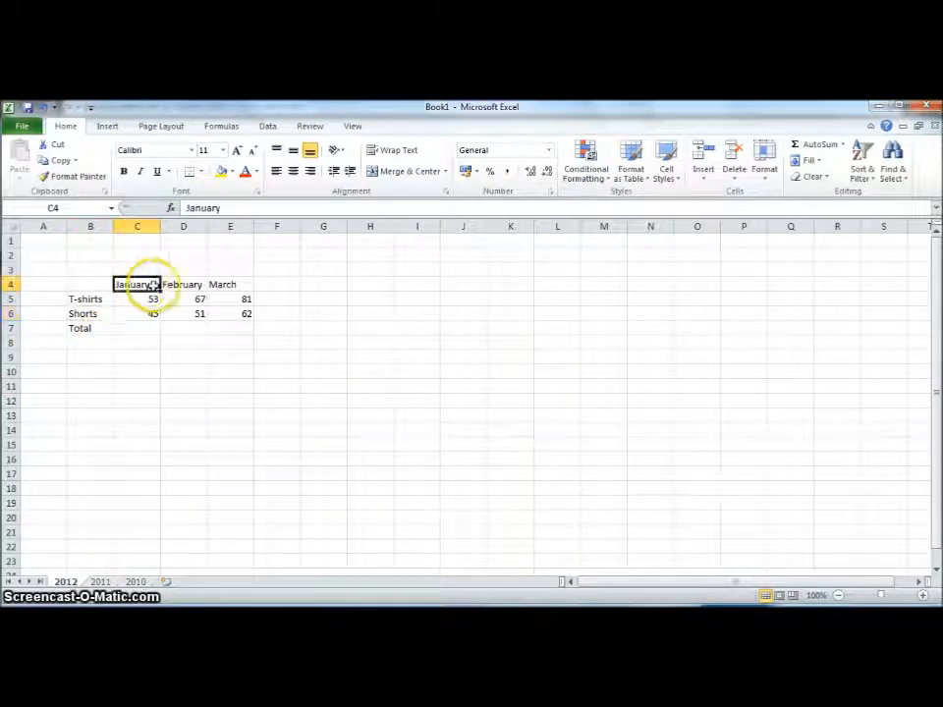
{"action": "left_click", "coordinate": [185, 282]}
{"action": "left_click", "coordinate": [232, 283]}
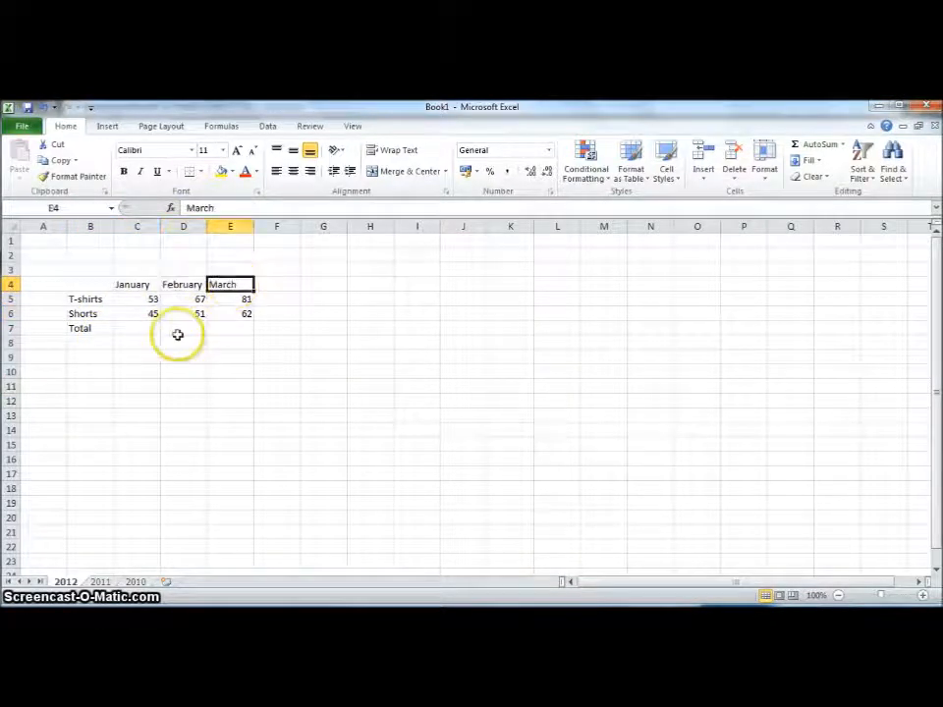
{"action": "left_click", "coordinate": [101, 582]}
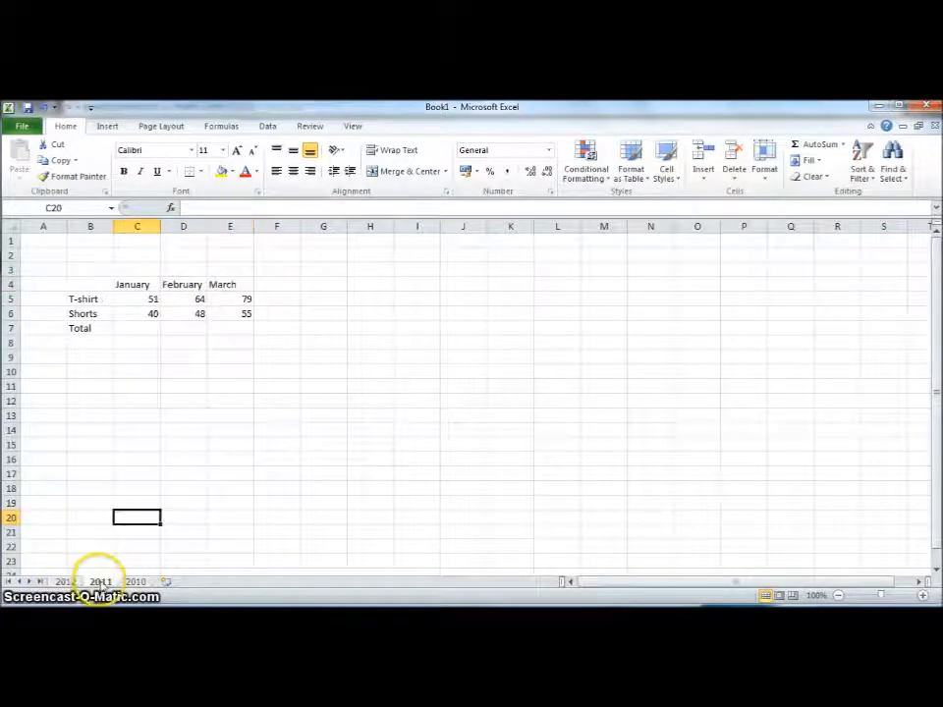
{"action": "left_click", "coordinate": [134, 581]}
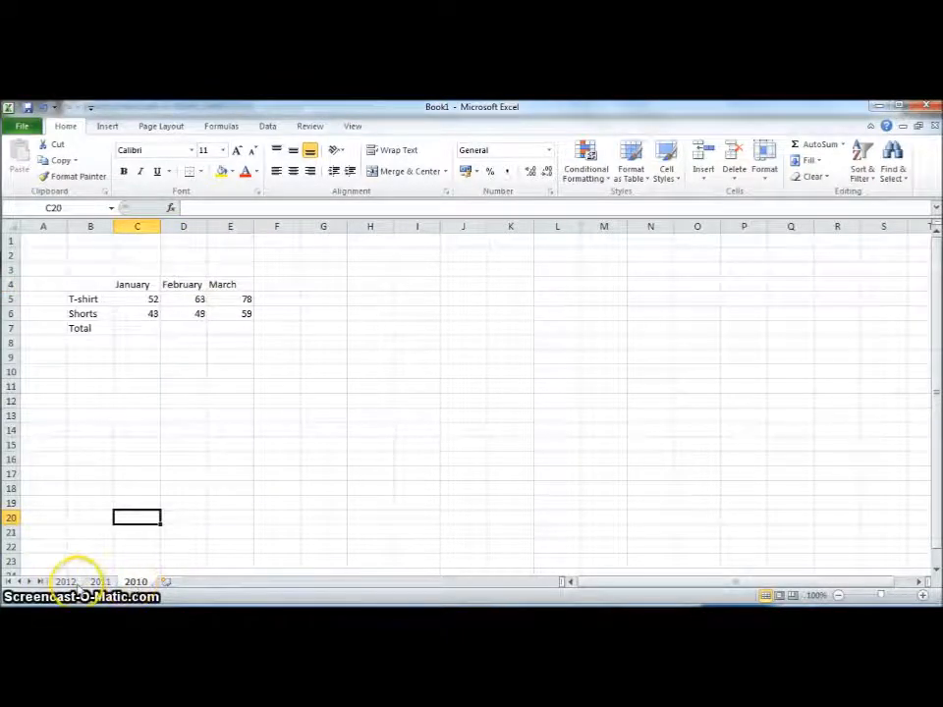
{"action": "left_click", "coordinate": [67, 582]}
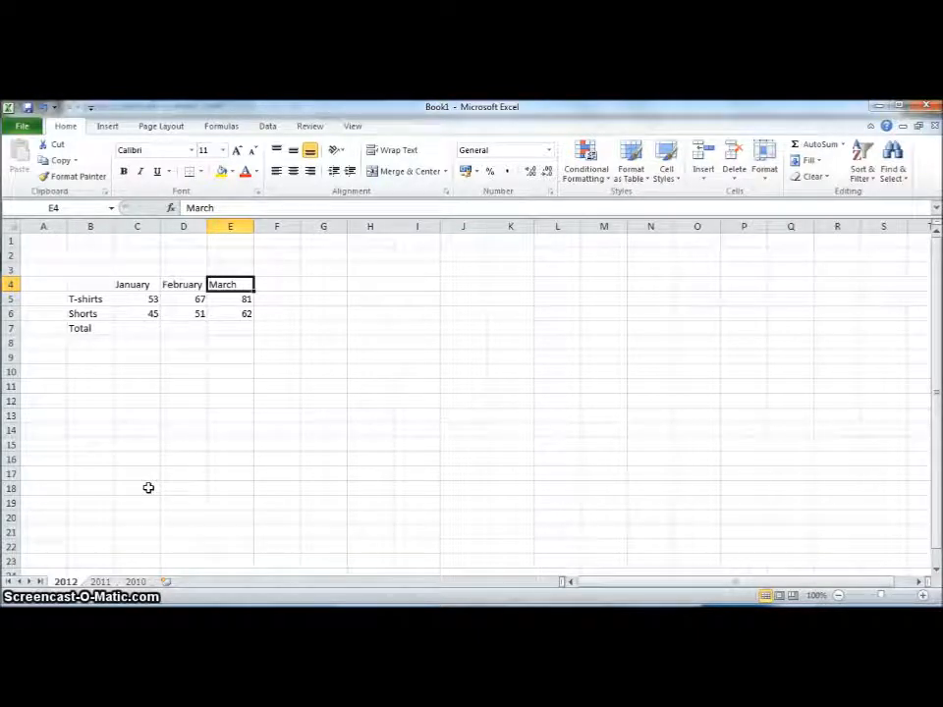
- Group the 2012, 2011 and 2010 sheets one at a time and ungroup them again
{"action": "left_click", "coordinate": [101, 582], "text": "ctrl"}
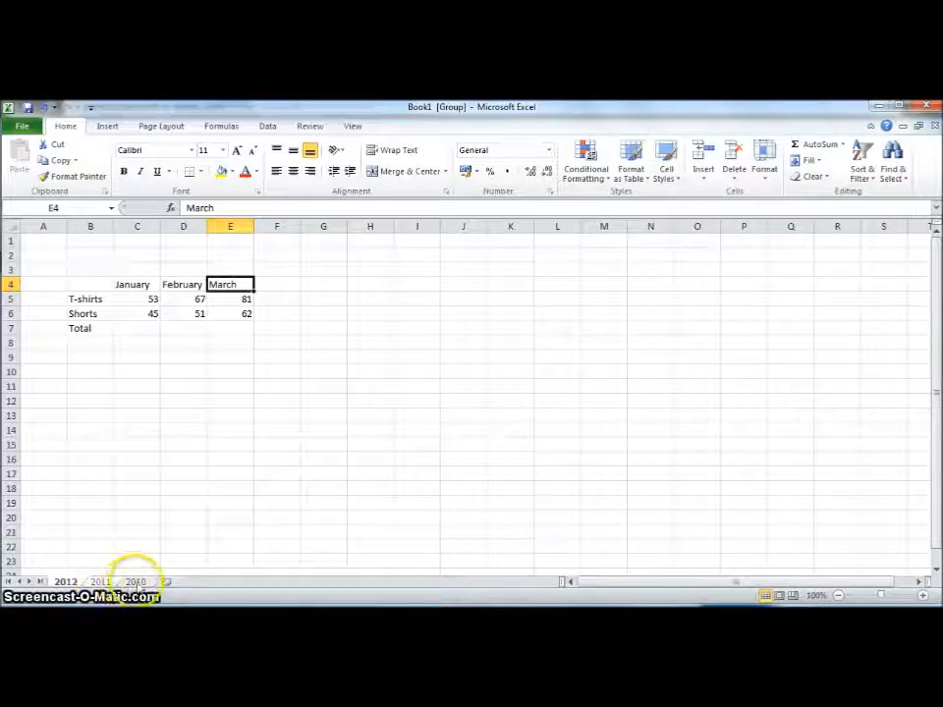
{"action": "left_click", "coordinate": [137, 581], "text": "ctrl"}
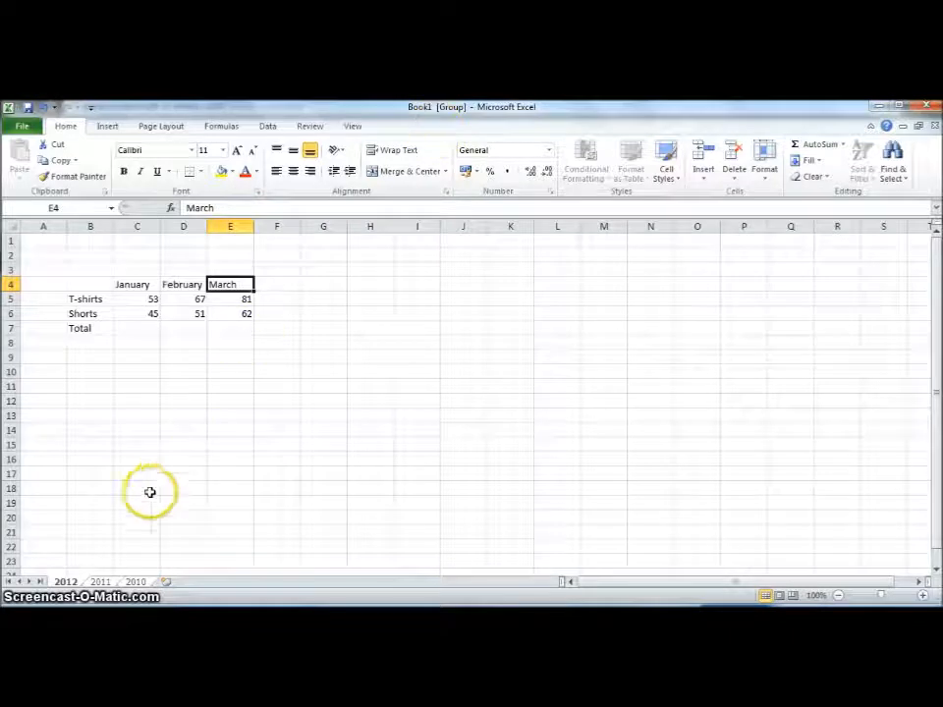
{"action": "right_click", "coordinate": [99, 582]}
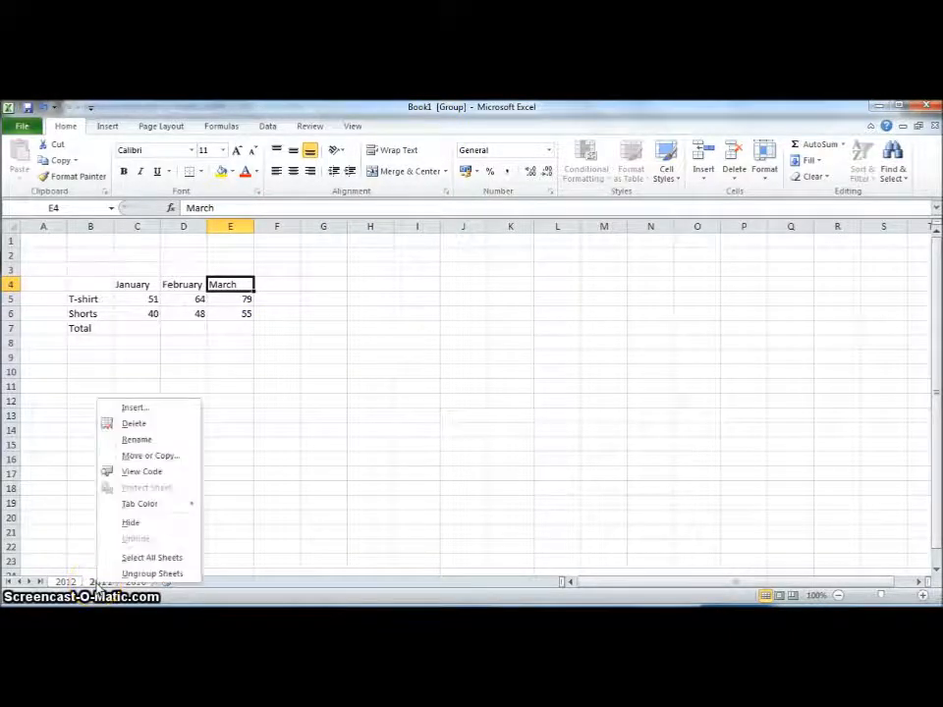
{"action": "left_click", "coordinate": [151, 574]}
{"action": "left_click", "coordinate": [65, 581]}
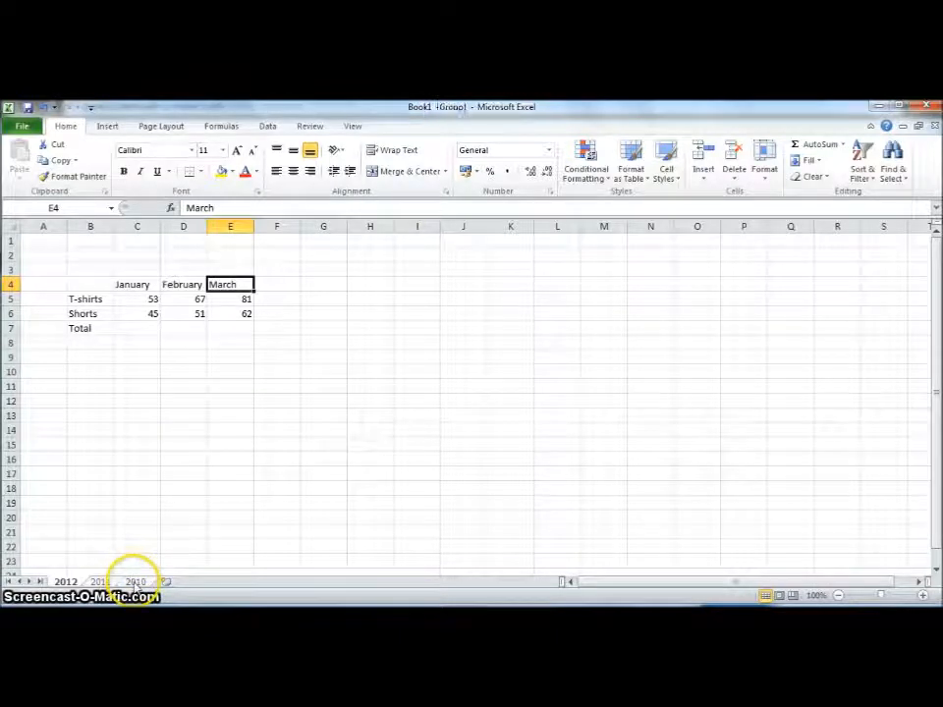
{"action": "left_click", "coordinate": [136, 582]}
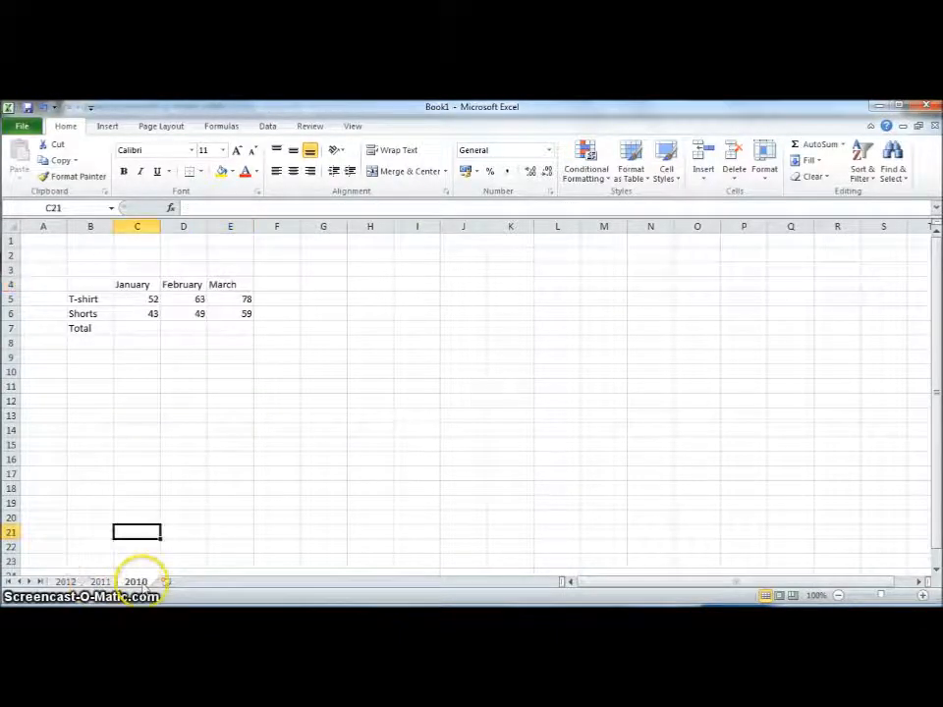
- Group the sheets from 2012 through 2010, total January in C7 with =SUM(C5:C6), and check the formula on 2011 and 2010
{"action": "left_click", "coordinate": [65, 582]}
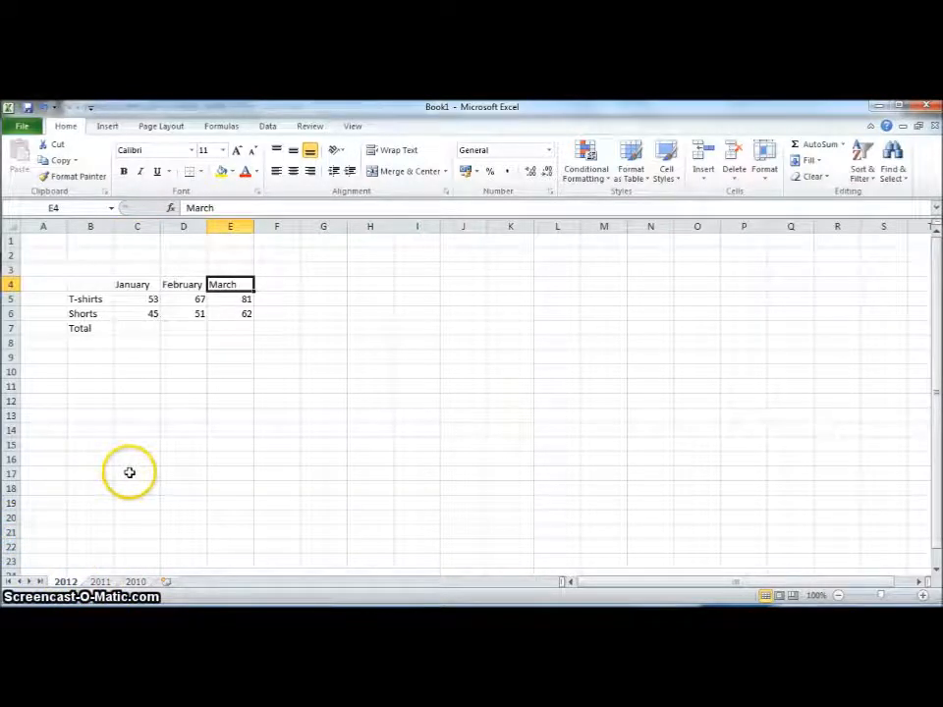
{"action": "left_click", "coordinate": [135, 582], "text": "shift"}
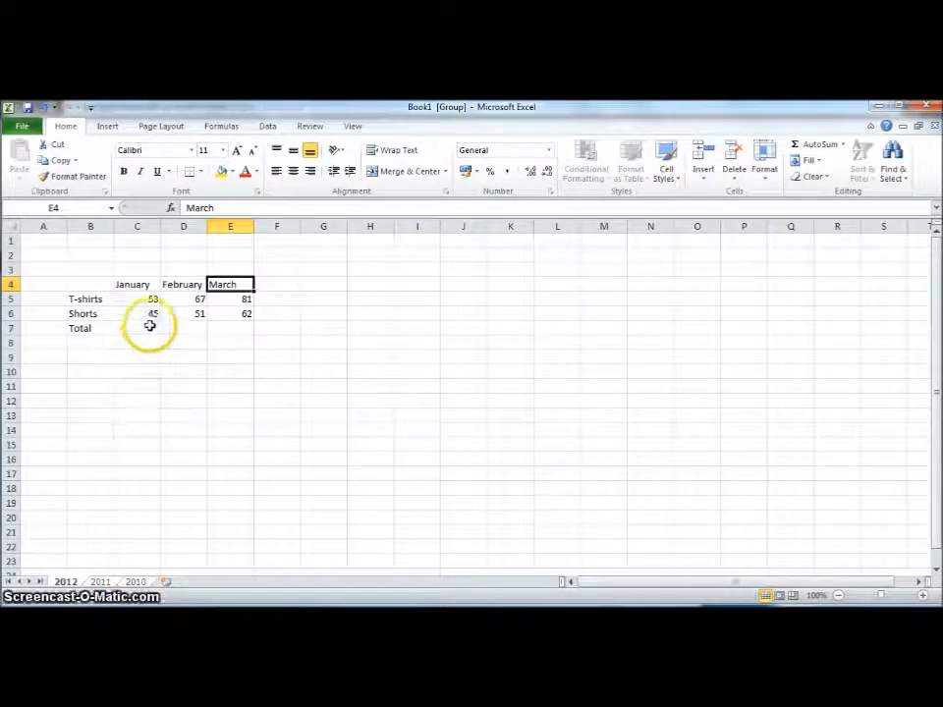
{"action": "left_click", "coordinate": [150, 326]}
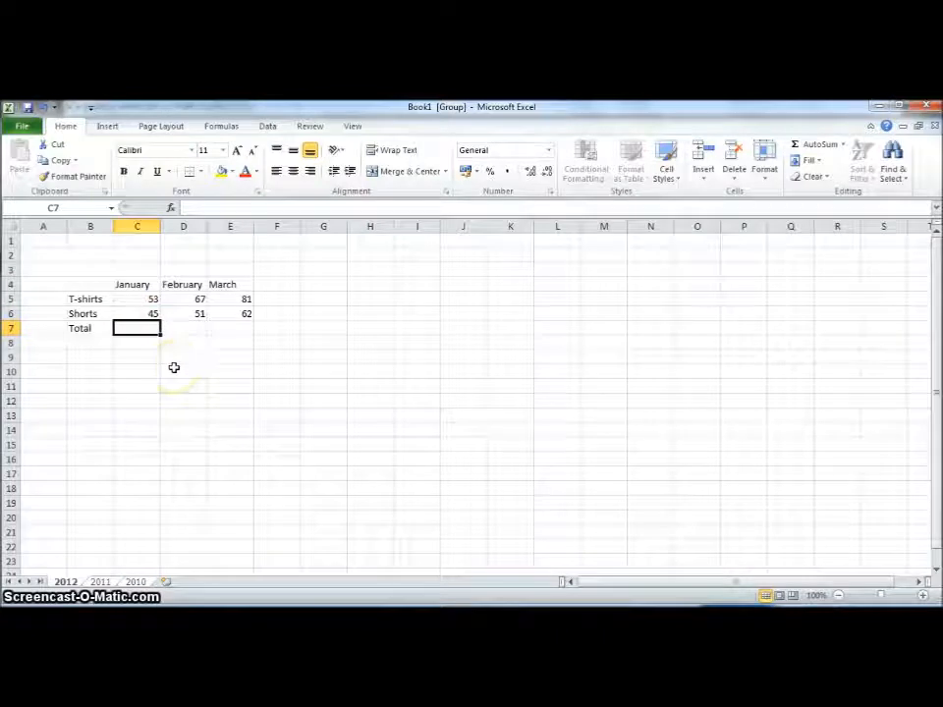
{"action": "type", "text": "=Sum"}
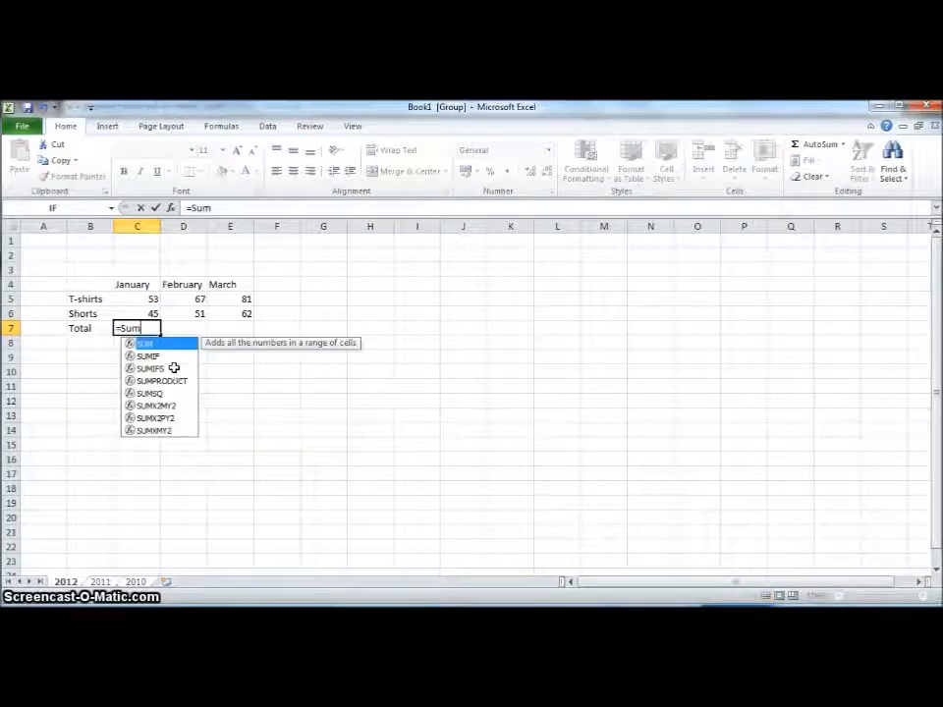
{"action": "type", "text": "("}
{"action": "mouse_move", "coordinate": [138, 297]}
{"action": "left_mouse_down"}
{"action": "mouse_move", "coordinate": [152, 298]}
{"action": "mouse_move", "coordinate": [150, 313]}
{"action": "left_mouse_up"}
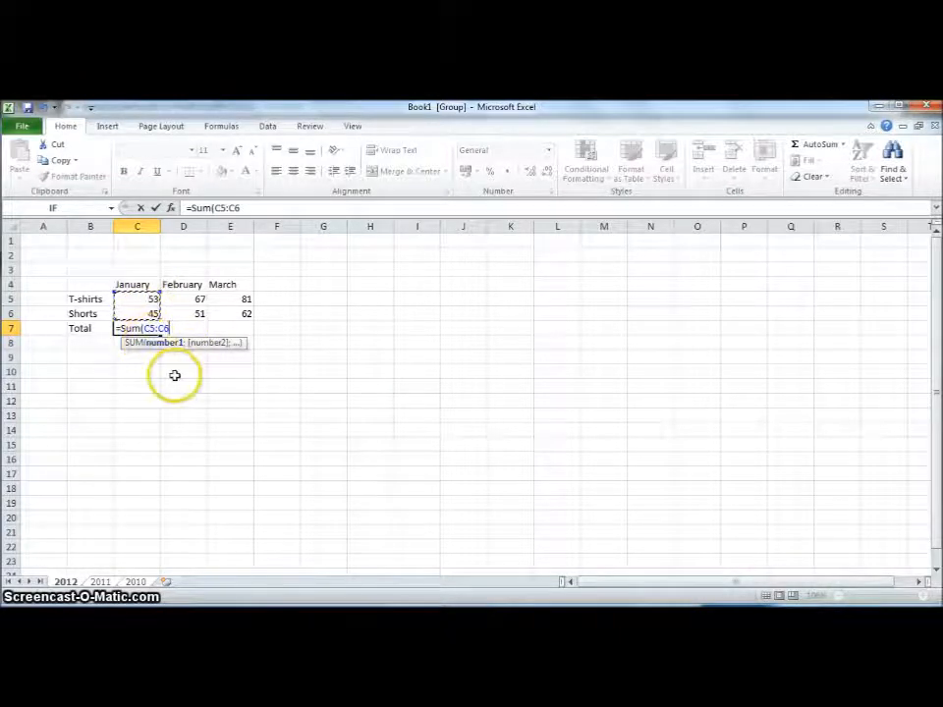
{"action": "key", "text": "Return"}
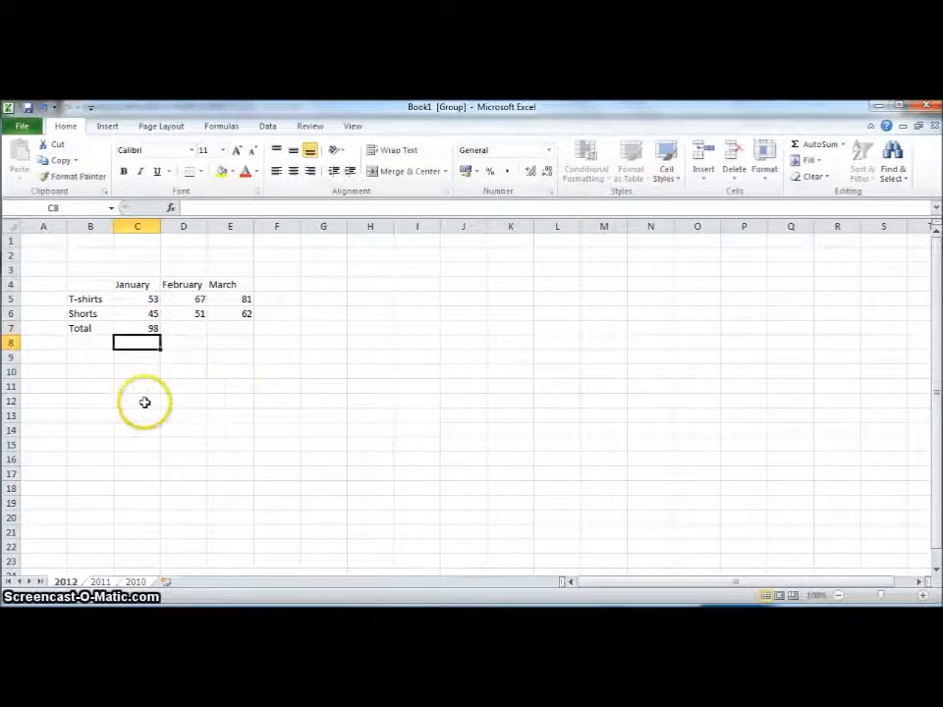
{"action": "left_click", "coordinate": [100, 582]}
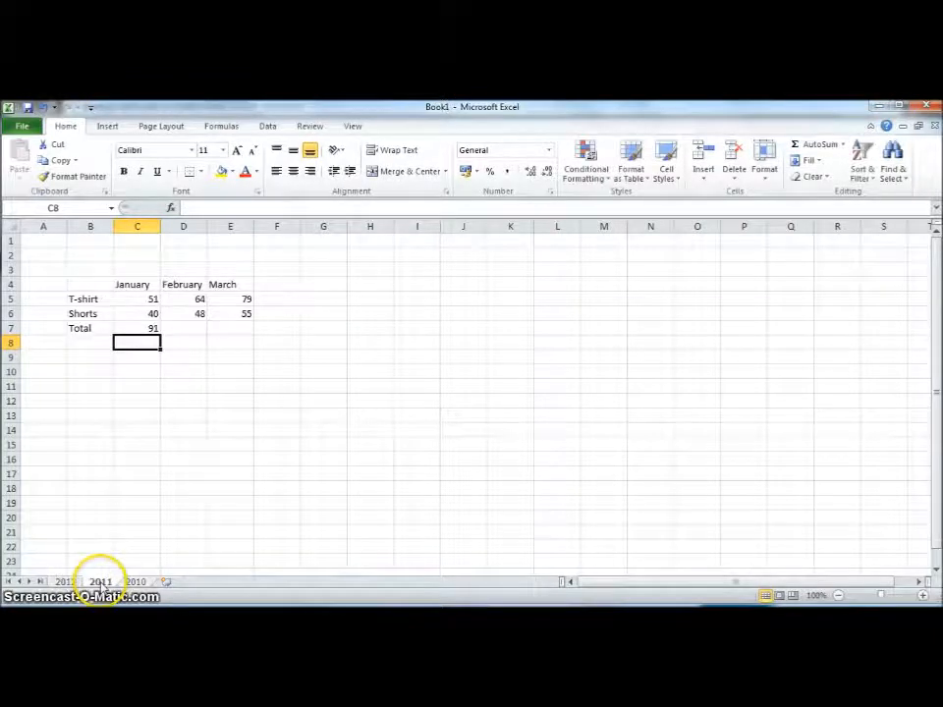
{"action": "left_click", "coordinate": [138, 328]}
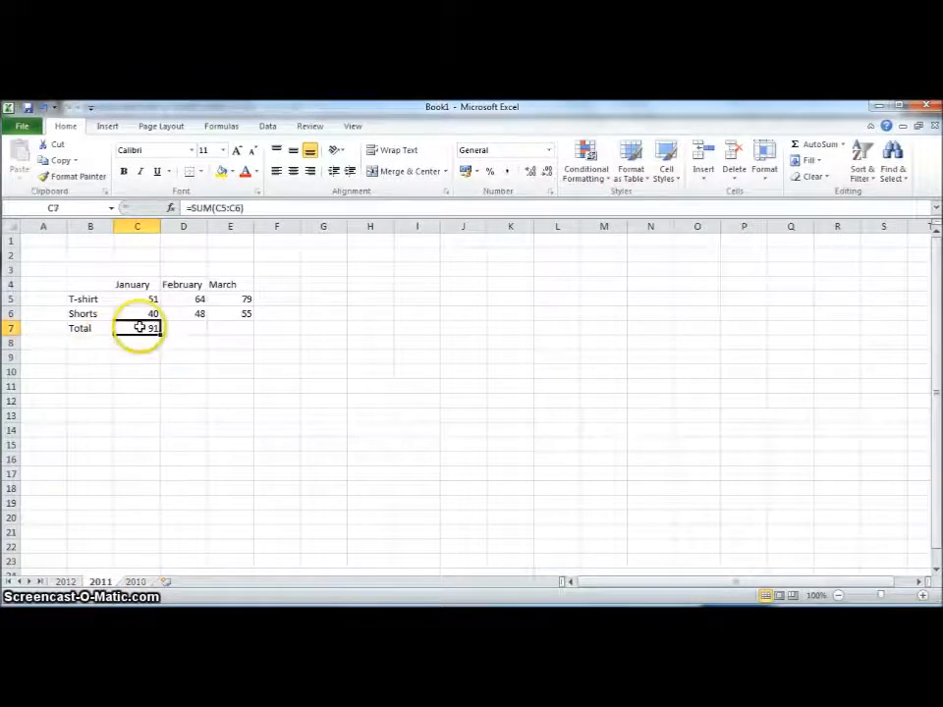
{"action": "left_click", "coordinate": [135, 581]}
{"action": "left_click", "coordinate": [139, 327]}
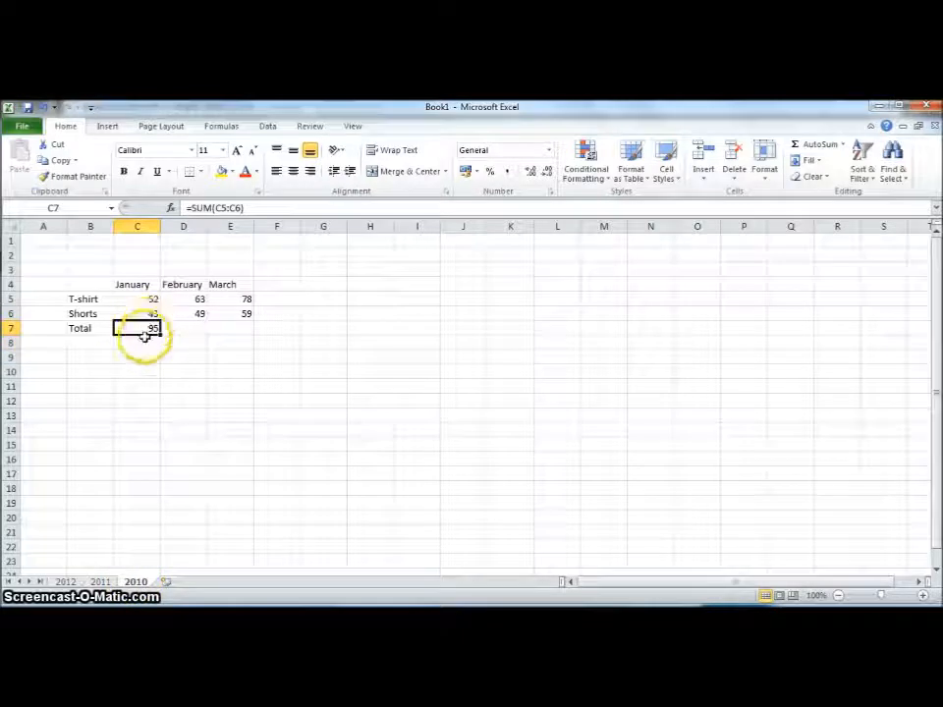
- Regroup the 2012 through 2010 sheets, fill the January total formula across to March in row 7, and check 2011 and 2010
{"action": "left_click", "coordinate": [65, 582]}
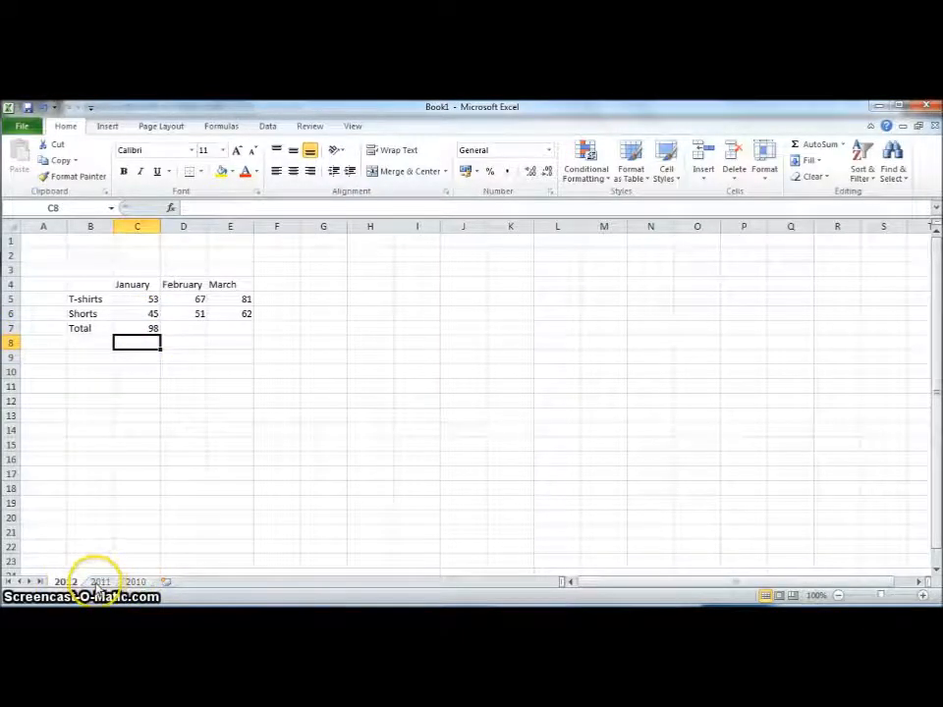
{"action": "left_click", "coordinate": [132, 582], "text": "shift"}
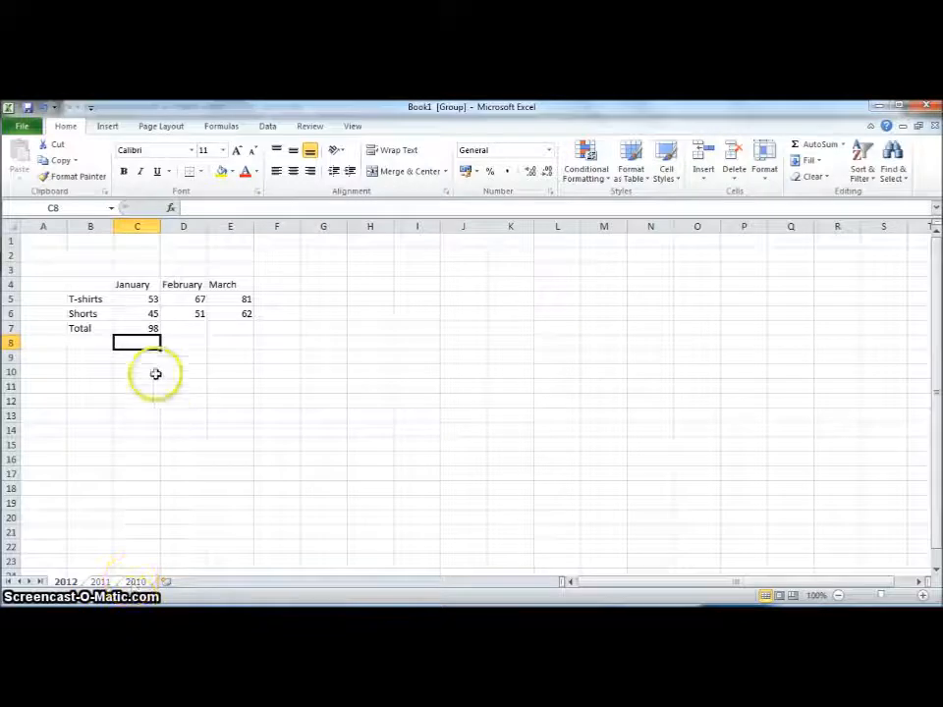
{"action": "left_click", "coordinate": [157, 330]}
{"action": "left_click_drag", "start_coordinate": [160, 332], "coordinate": [249, 330]}
{"action": "left_click", "coordinate": [102, 580]}
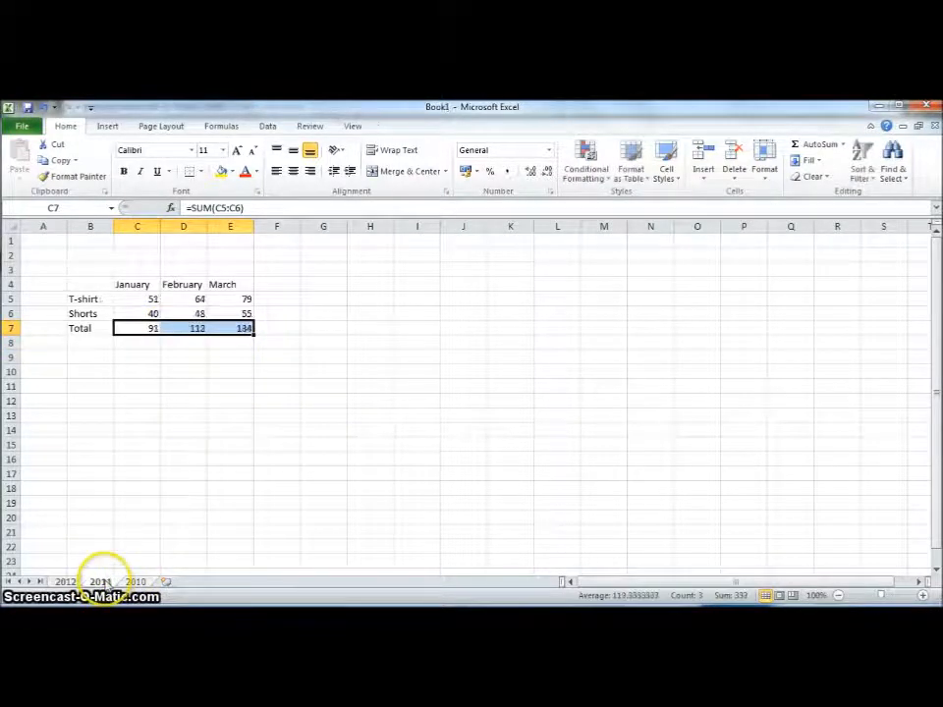
{"action": "left_click", "coordinate": [135, 582]}
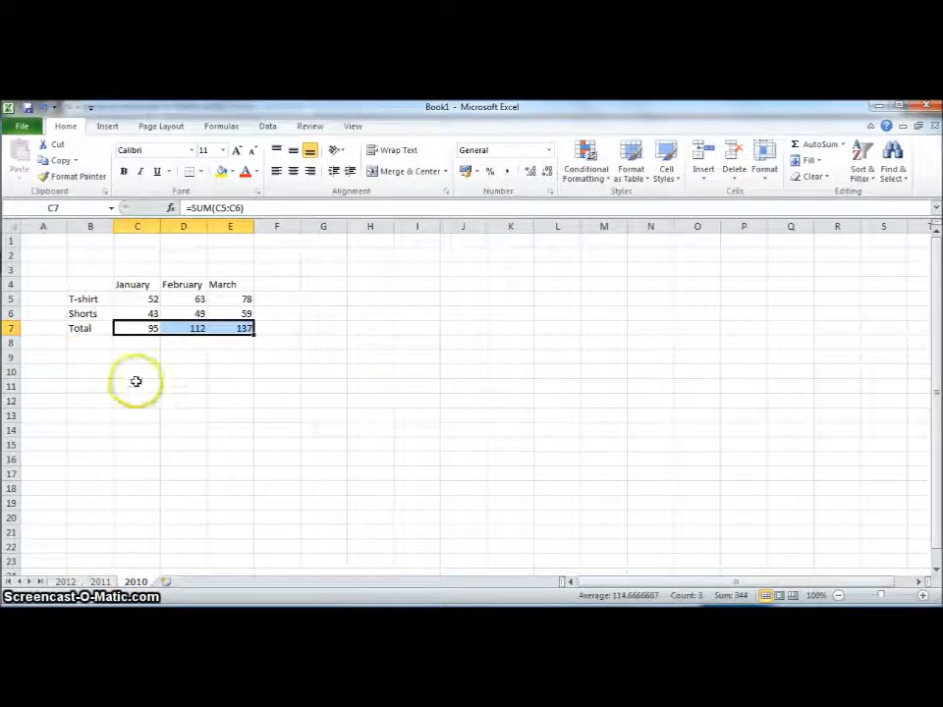
{"action": "left_click", "coordinate": [134, 388]}
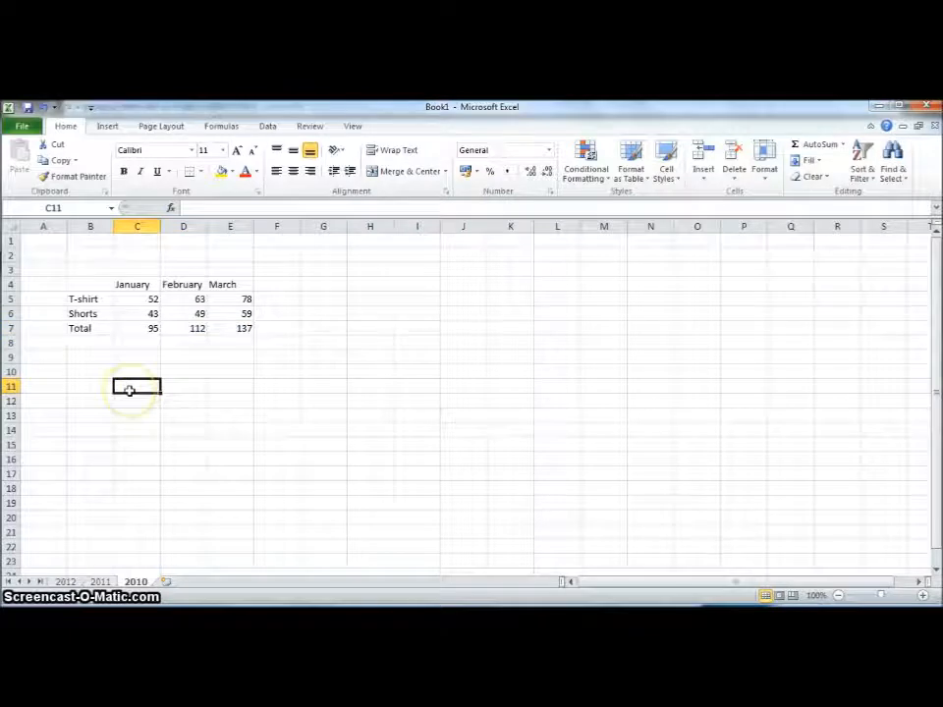
- Create a copy of the 2010 sheet at the end of the workbook and rename it Summary
{"action": "right_click", "coordinate": [135, 582]}
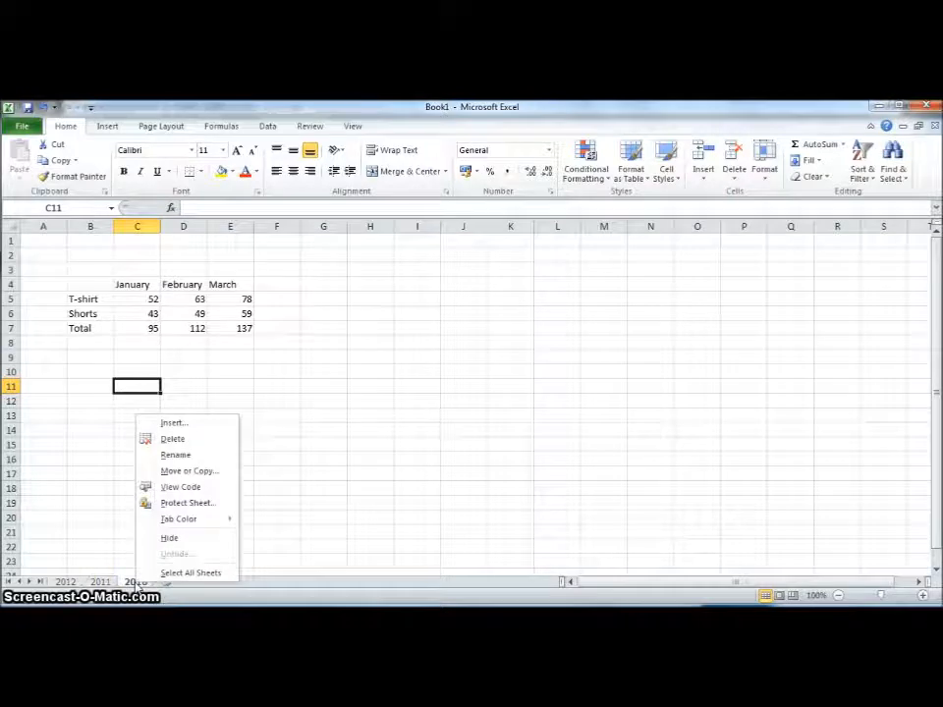
{"action": "left_click", "coordinate": [186, 473]}
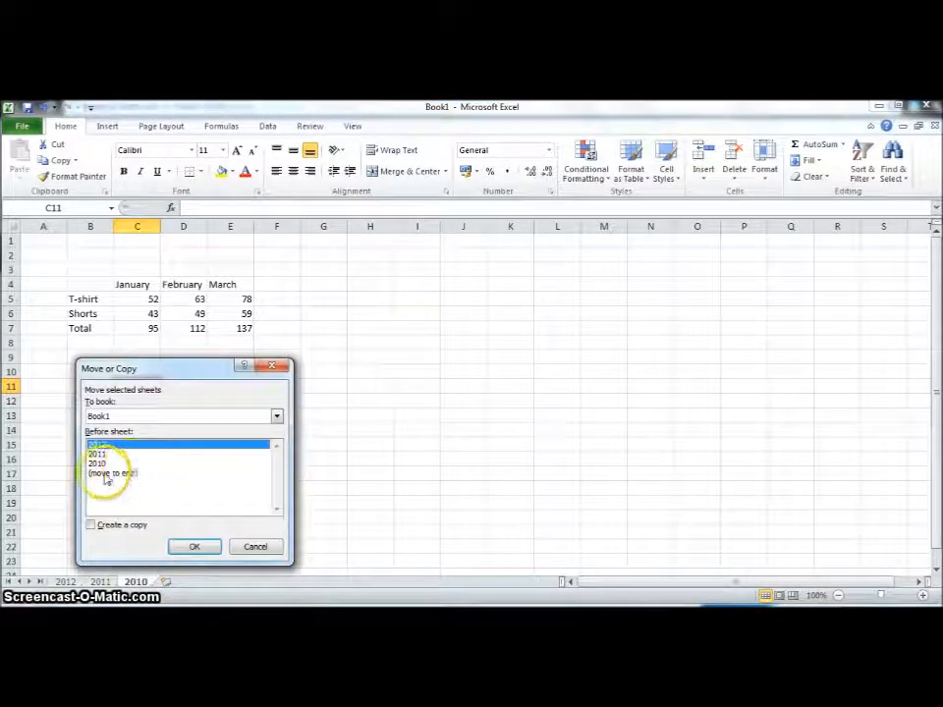
{"action": "left_click", "coordinate": [94, 526]}
{"action": "left_click", "coordinate": [118, 473]}
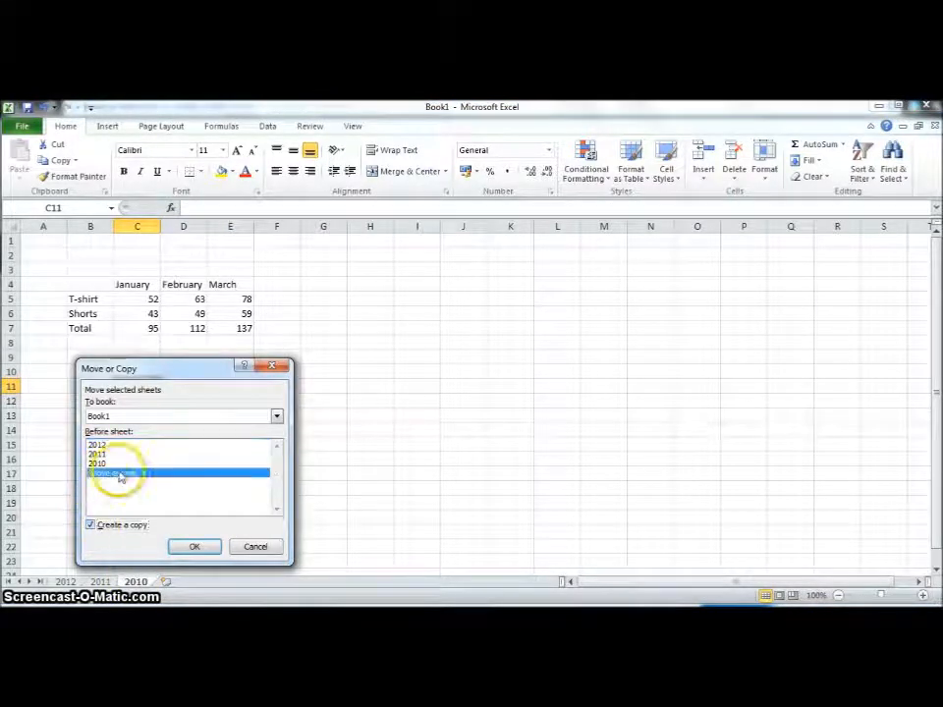
{"action": "left_click", "coordinate": [186, 545]}
{"action": "double_click", "coordinate": [198, 577]}
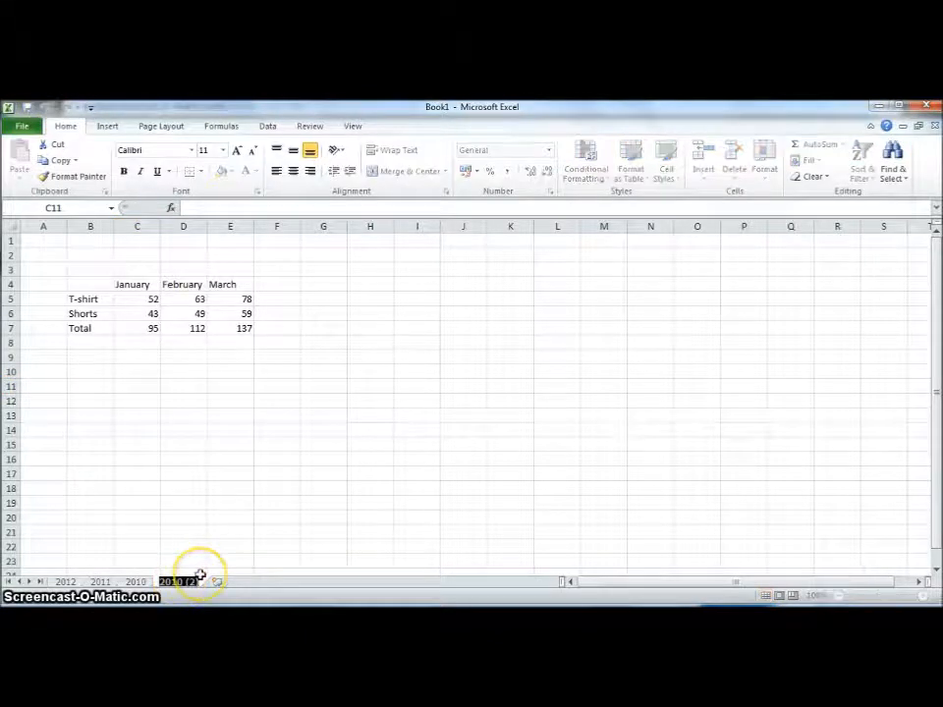
{"action": "type", "text": "Summary"}
{"action": "key", "text": "Return"}
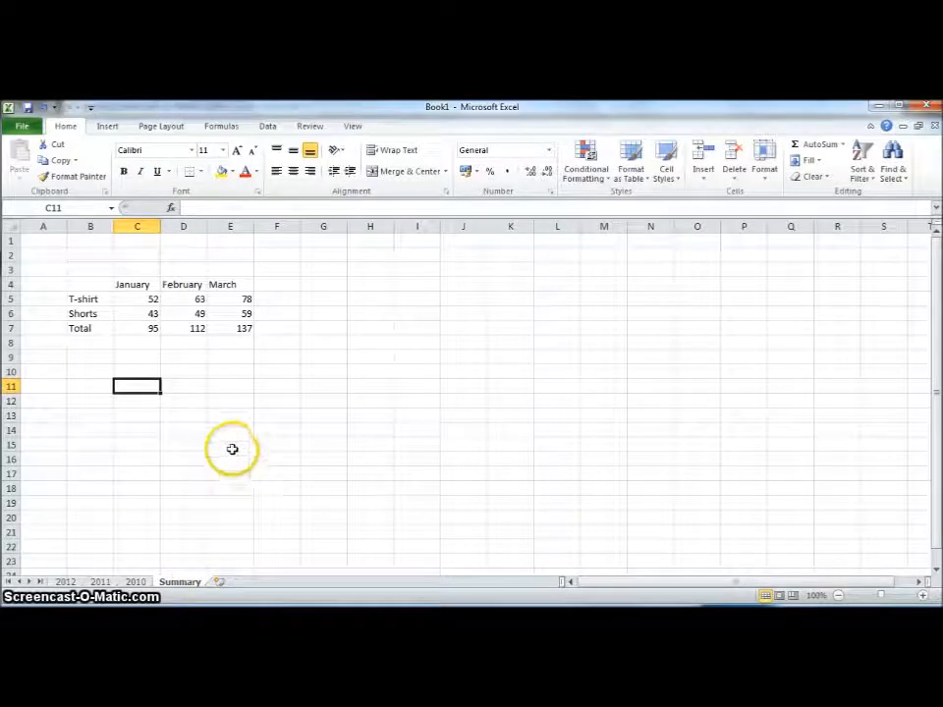
- Clear the T-shirt and Shorts figures for January to March in C5:E6 on the Summary sheet
{"action": "left_click", "coordinate": [134, 296]}
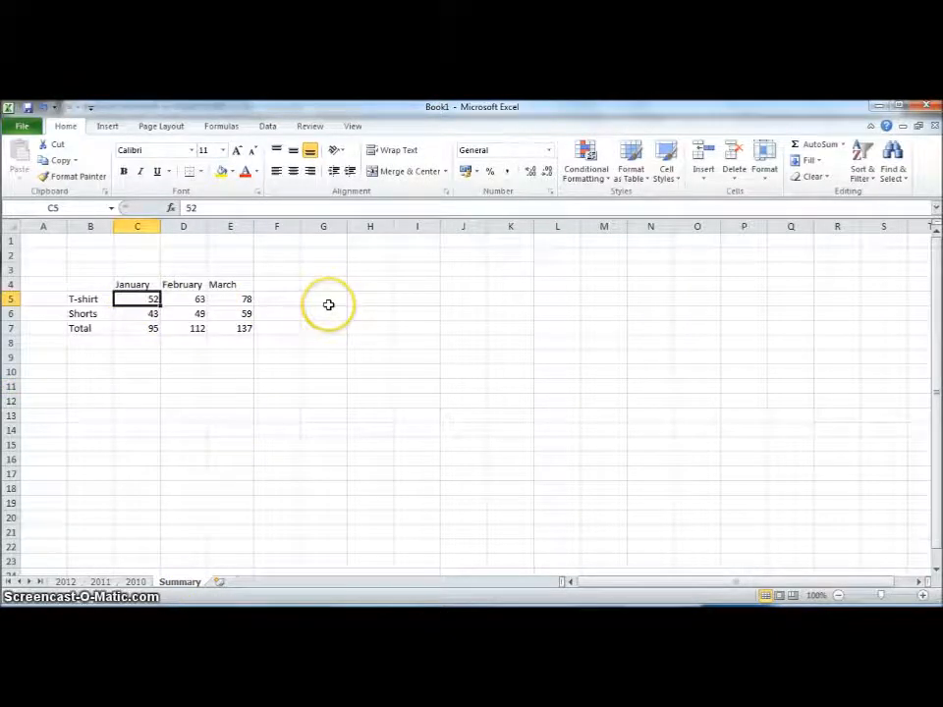
{"action": "key", "text": "shift+Right"}
{"action": "key", "text": "shift+Right"}
{"action": "key", "text": "shift+Down"}
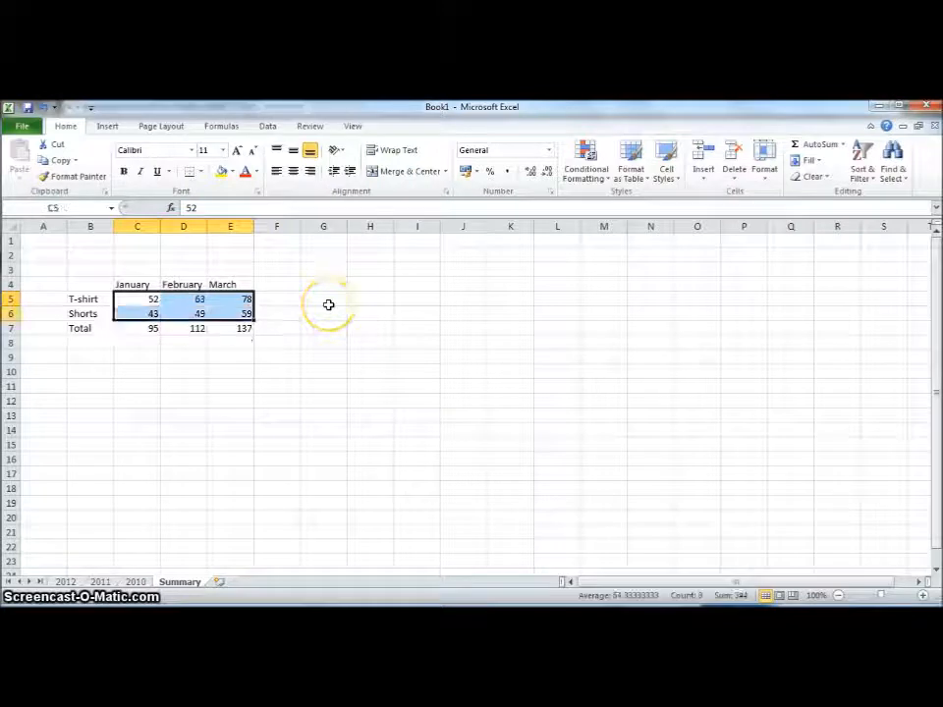
{"action": "key", "text": "Delete"}
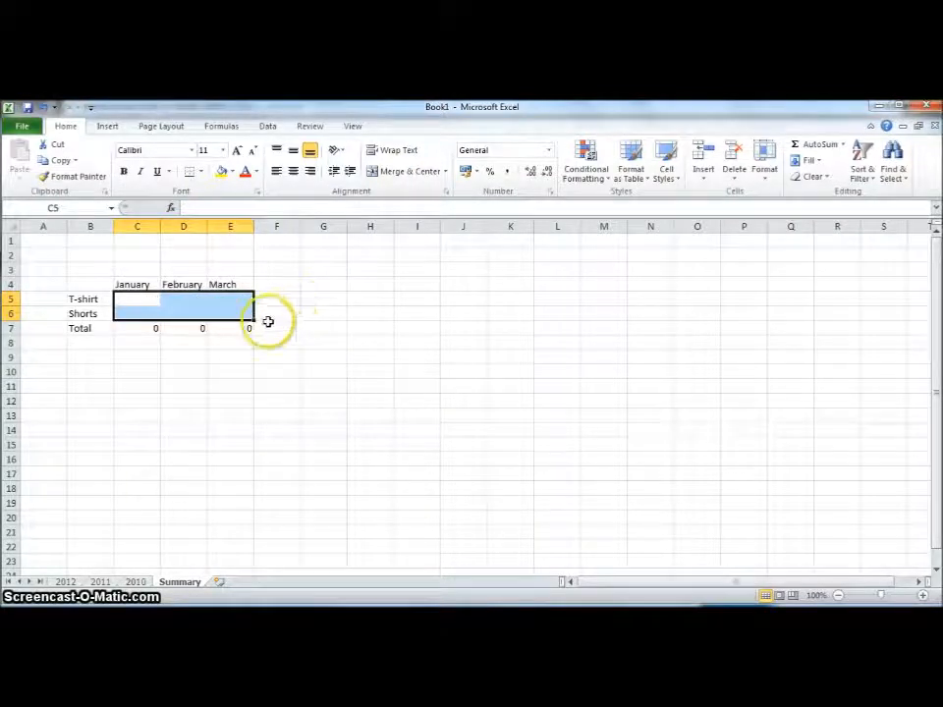
- Enter the heading Title in cell B2 of the Summary sheet
{"action": "left_click", "coordinate": [95, 254]}
{"action": "type", "text": "Title"}
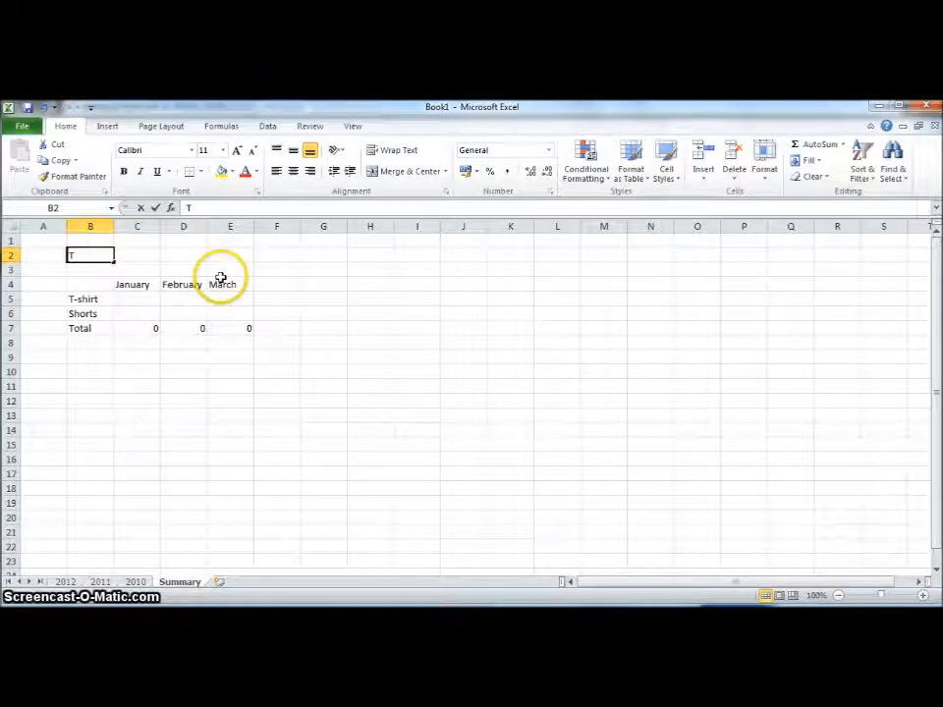
{"action": "left_click", "coordinate": [131, 267]}
{"action": "left_click", "coordinate": [120, 254]}
{"action": "left_click", "coordinate": [93, 256]}
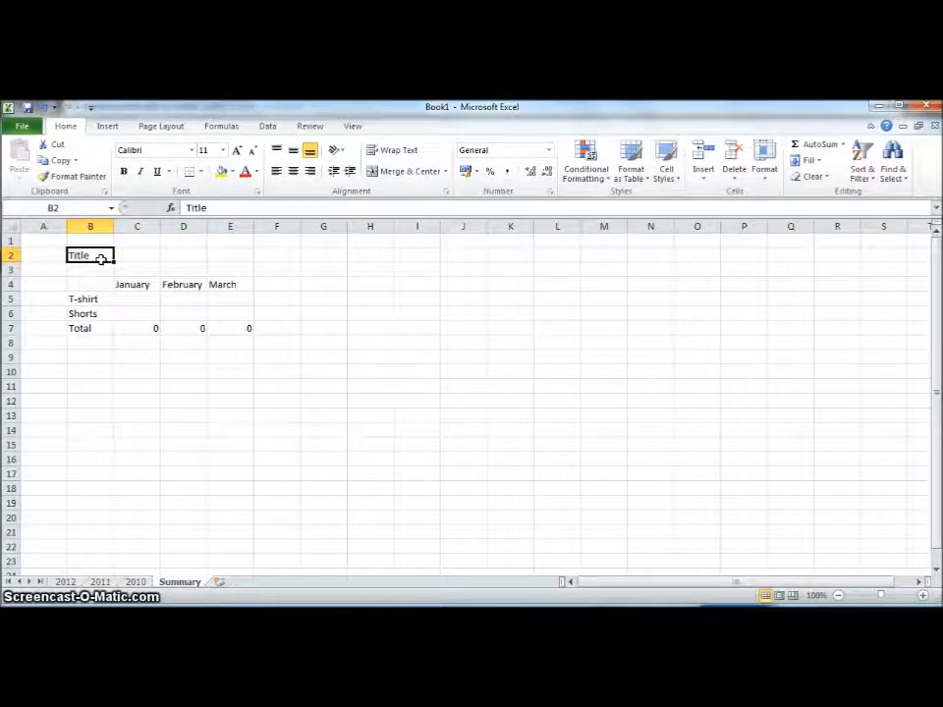
- Group the 2012, 2011 and 2010 sheets and link their cell B2 to the Summary sheet's title with =Summary!B2
{"action": "left_click", "coordinate": [66, 581]}
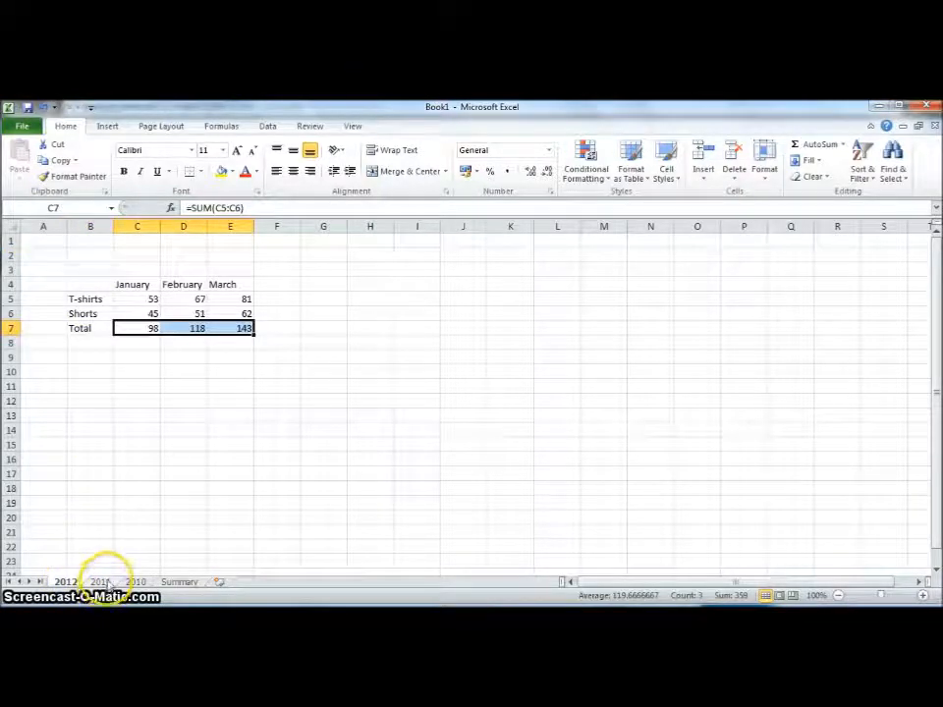
{"action": "left_click", "coordinate": [101, 581], "text": "ctrl"}
{"action": "left_click", "coordinate": [132, 585], "text": "ctrl"}
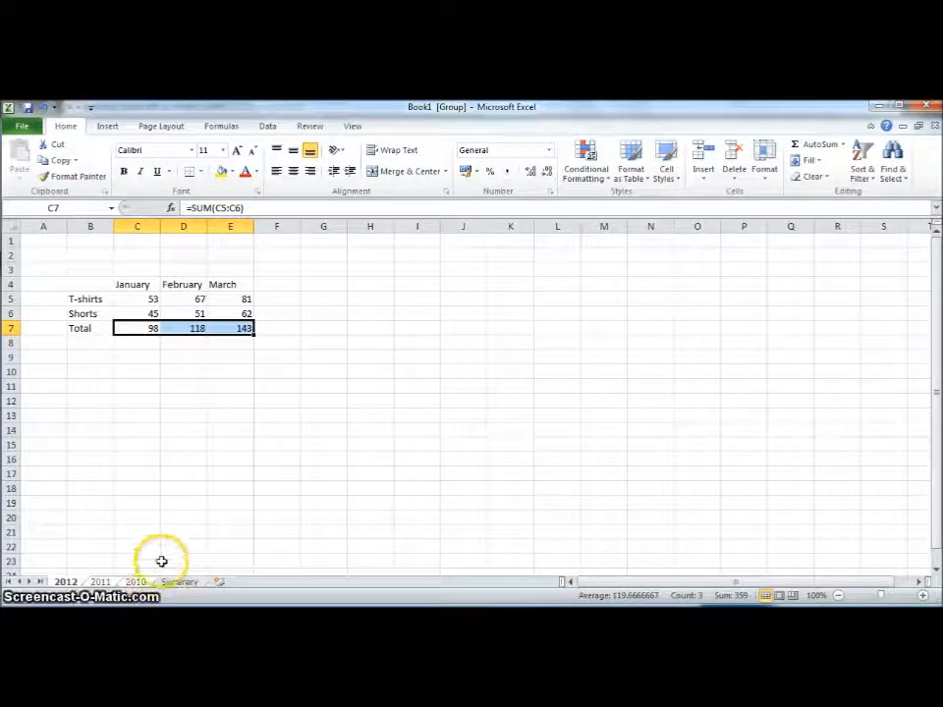
{"action": "left_click", "coordinate": [89, 255]}
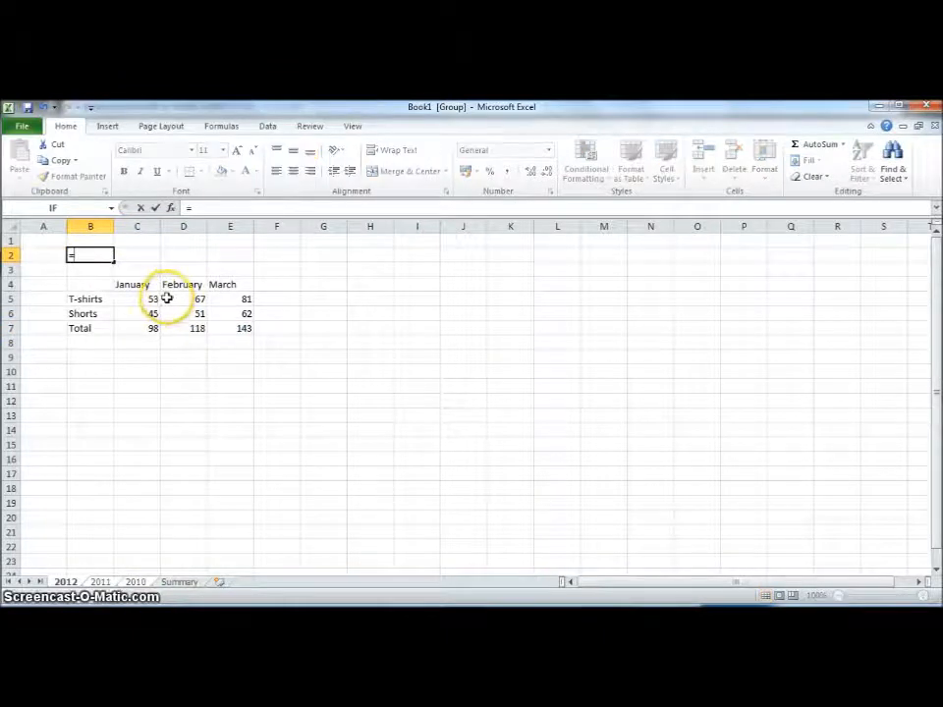
{"action": "left_click", "coordinate": [177, 582]}
{"action": "left_click", "coordinate": [100, 255]}
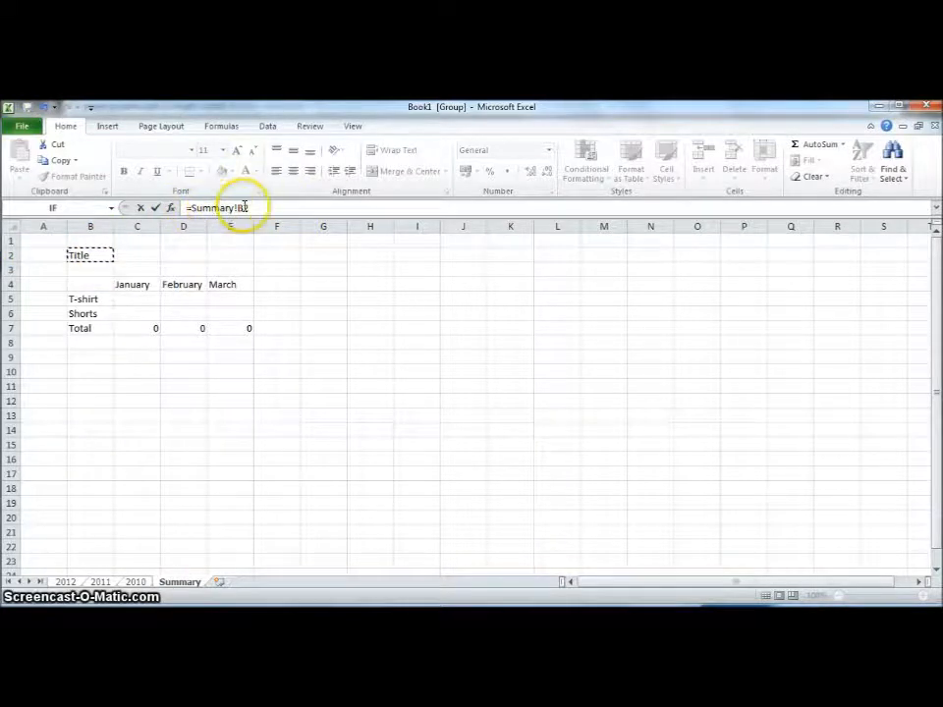
{"action": "key", "text": "Return"}
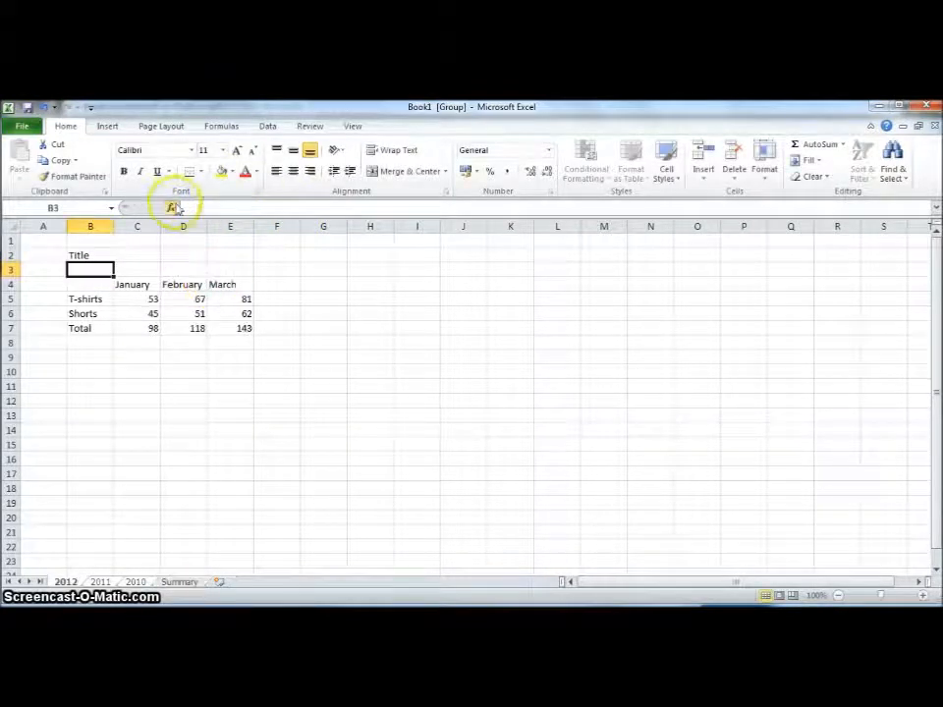
- Check the linked title in B2 on the grouped year sheets, and ungroup the sheets
{"action": "left_click", "coordinate": [92, 254]}
{"action": "left_click", "coordinate": [99, 582]}
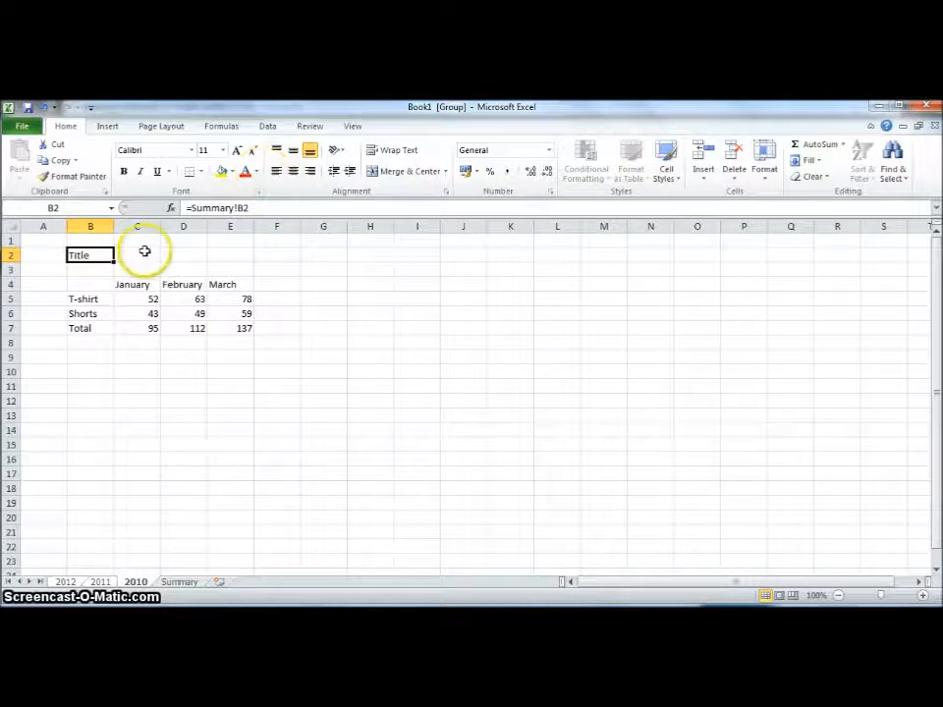
{"action": "left_click", "coordinate": [67, 582]}
{"action": "right_click", "coordinate": [65, 581]}
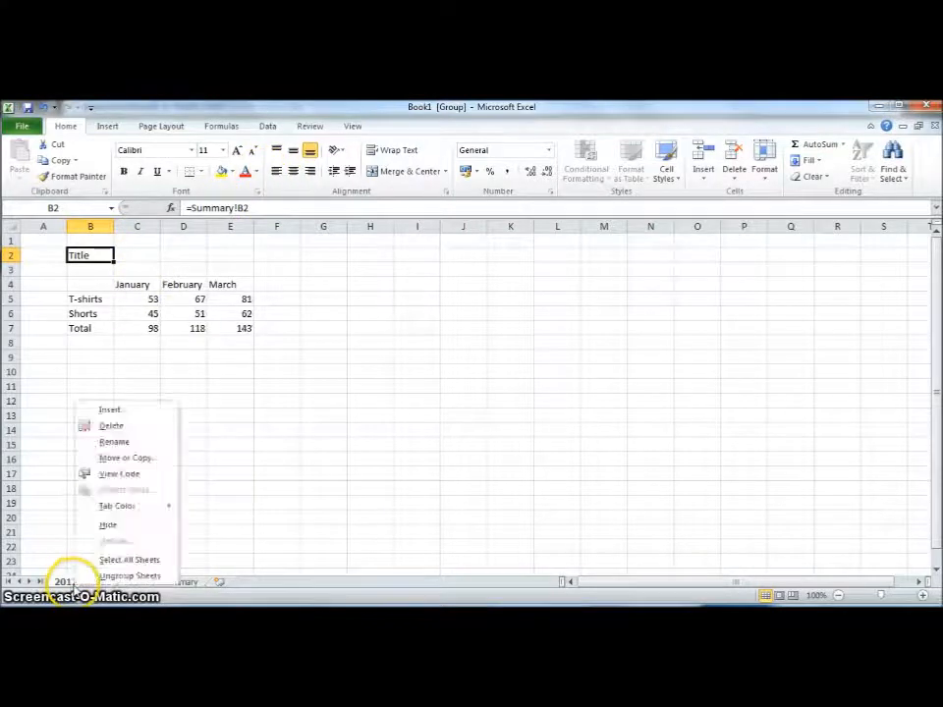
{"action": "left_click", "coordinate": [116, 576]}
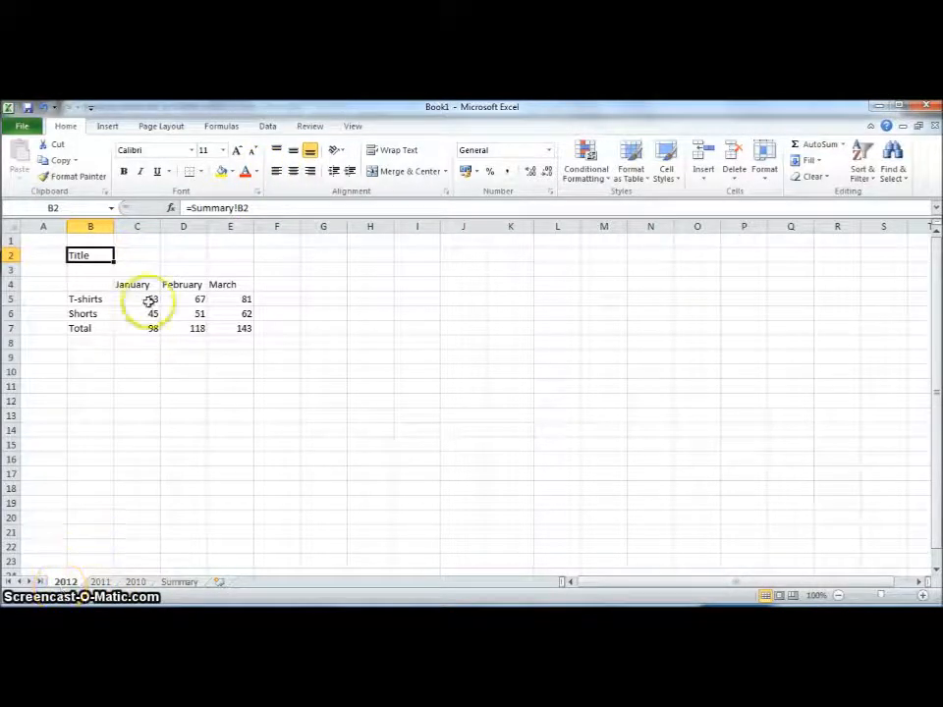
- Enter each year sheet's own title in its cell C2: 2012, 2011 and 2010
{"action": "left_click", "coordinate": [147, 256]}
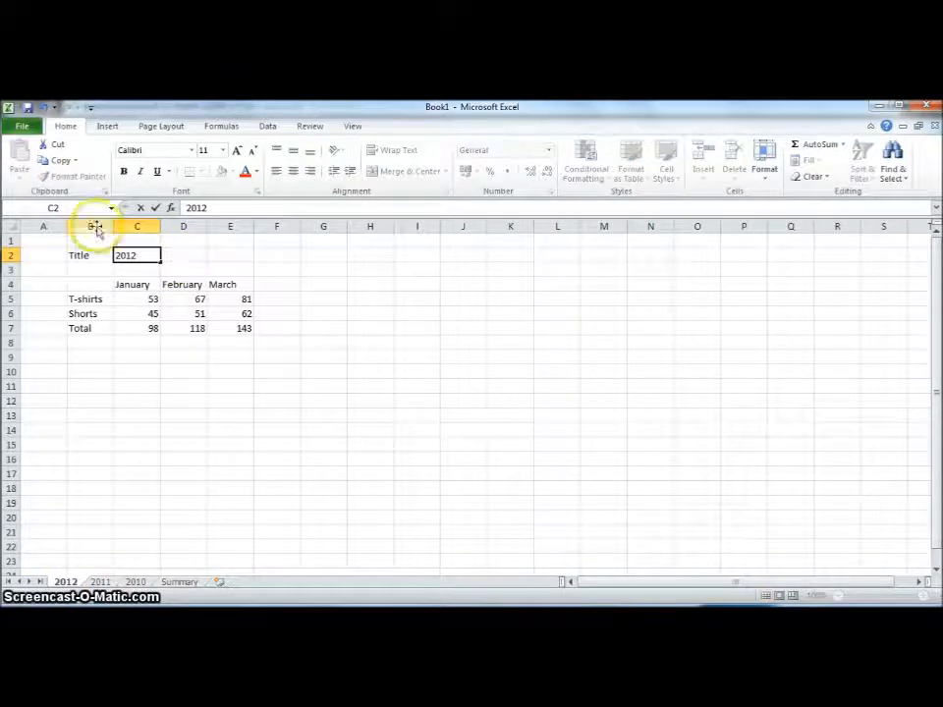
{"action": "left_click", "coordinate": [100, 580]}
{"action": "left_click", "coordinate": [147, 253]}
{"action": "type", "text": "20"}
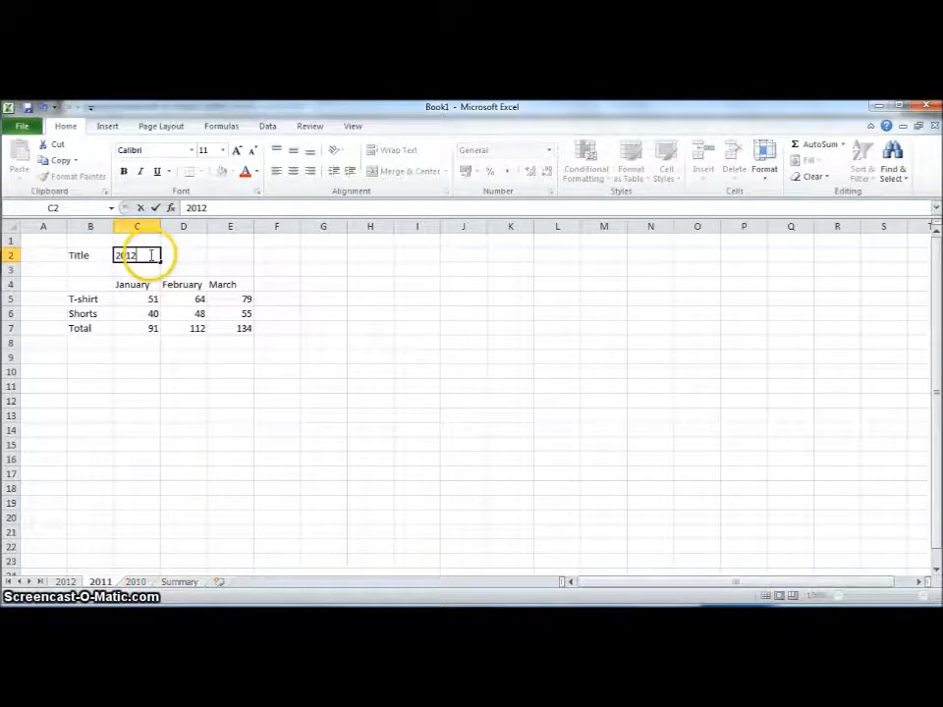
{"action": "type", "text": "11"}
{"action": "left_click", "coordinate": [136, 581]}
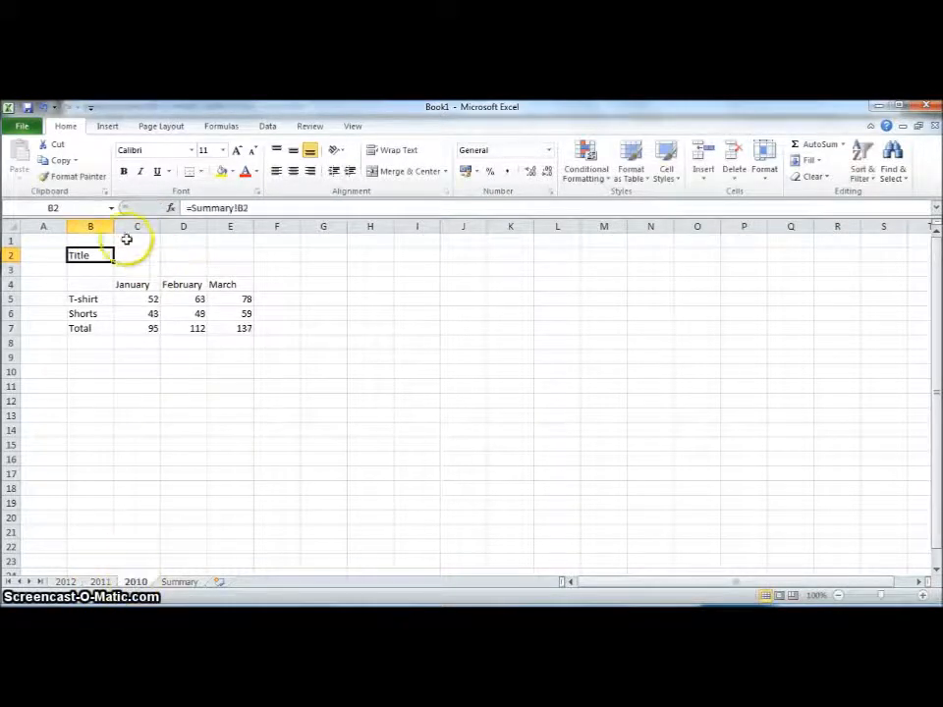
{"action": "left_click", "coordinate": [143, 257]}
{"action": "type", "text": "2010"}
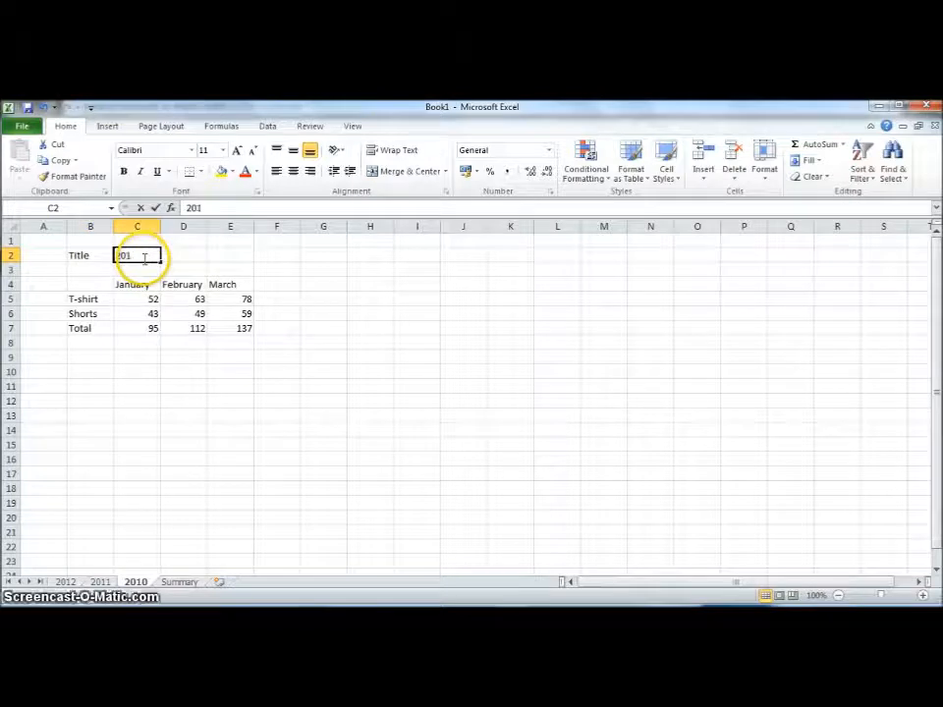
- Enter Summary as the title in cell C2 of the Summary sheet
{"action": "left_click", "coordinate": [181, 583]}
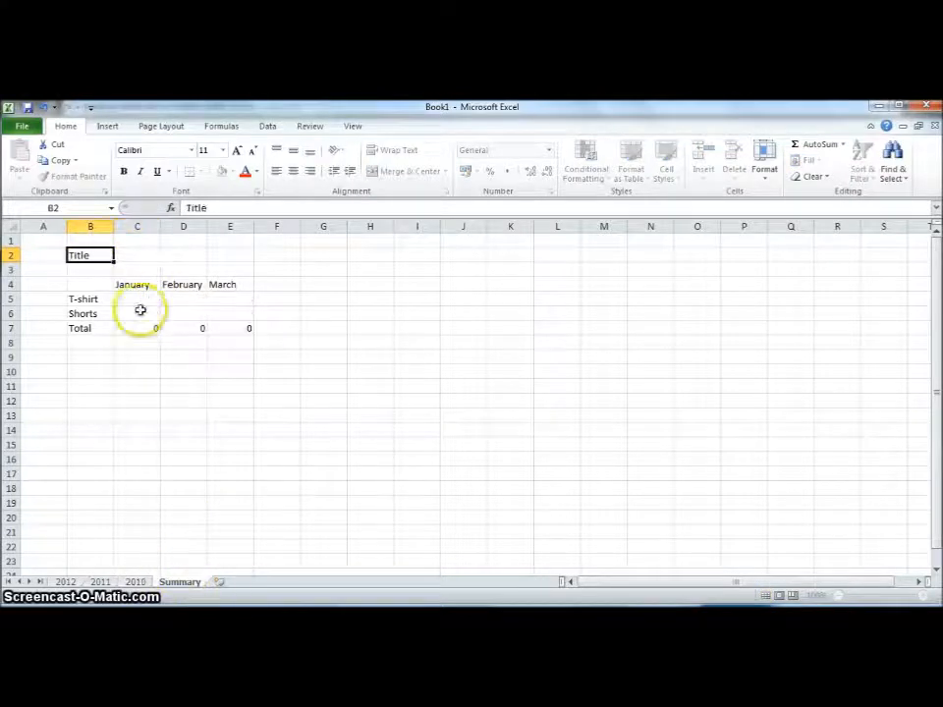
{"action": "left_click", "coordinate": [150, 254]}
{"action": "type", "text": "Summary"}
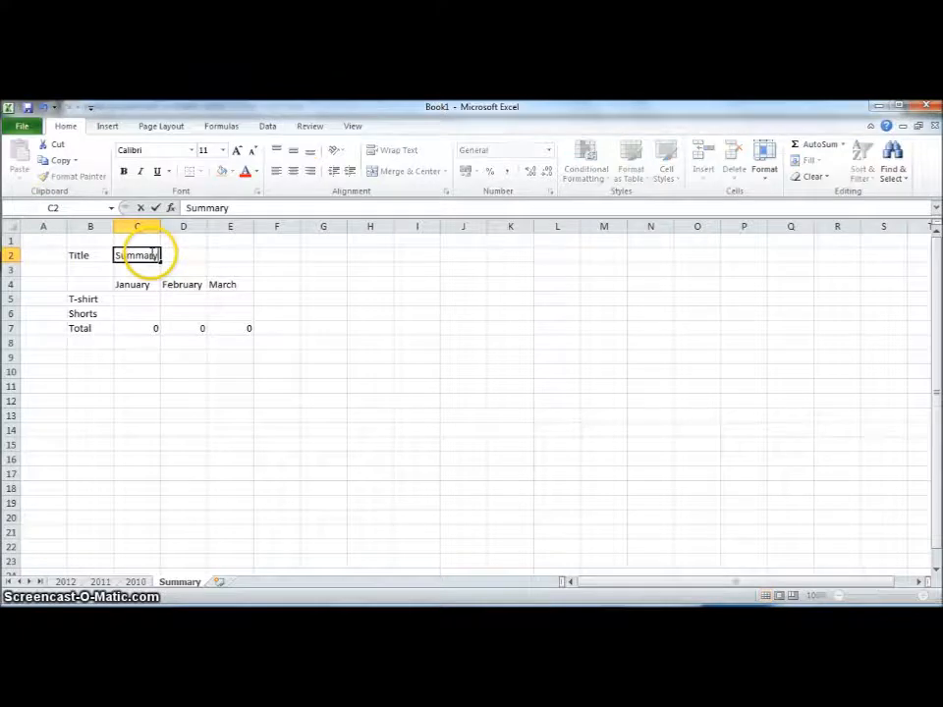
{"action": "key", "text": "Return"}
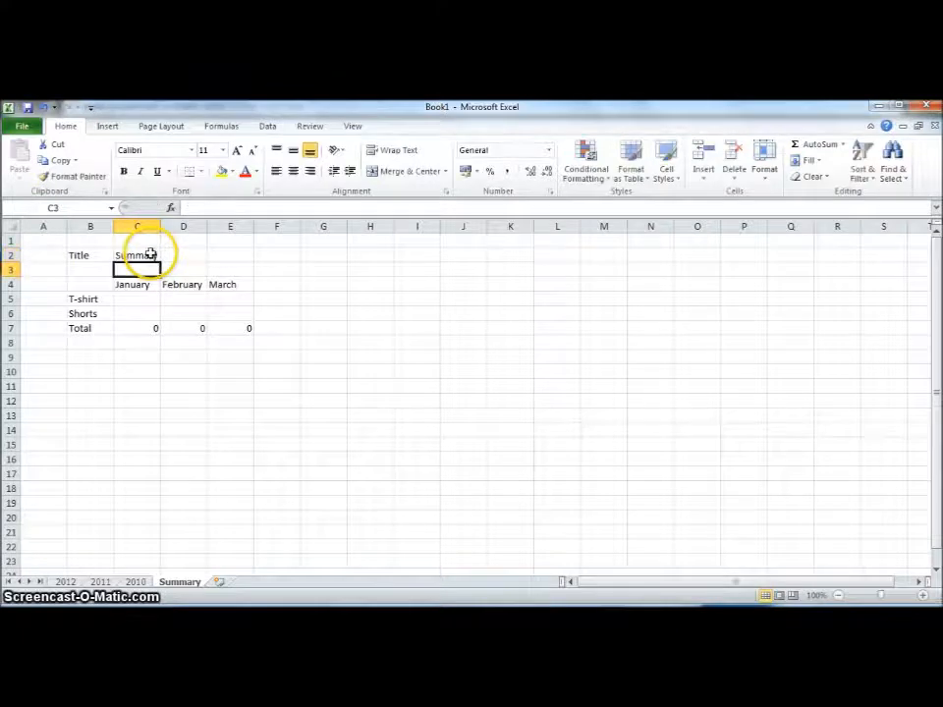
- Total January T-shirts across the year sheets in C5 of the Summary sheet with =SUM('2012:2010'!C5)
{"action": "left_click", "coordinate": [135, 297]}
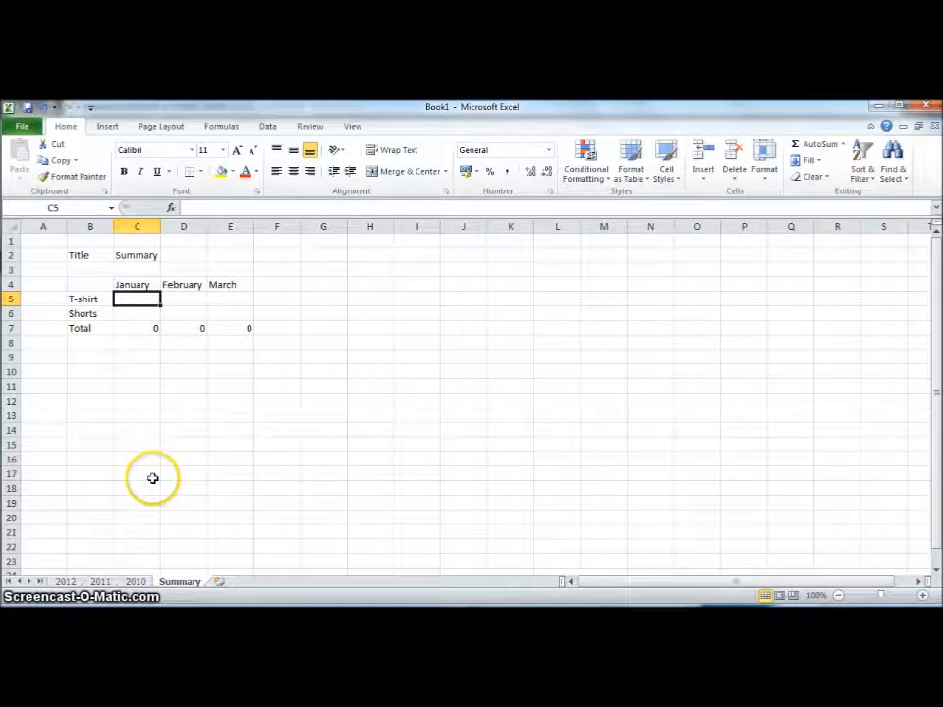
{"action": "type", "text": "="}
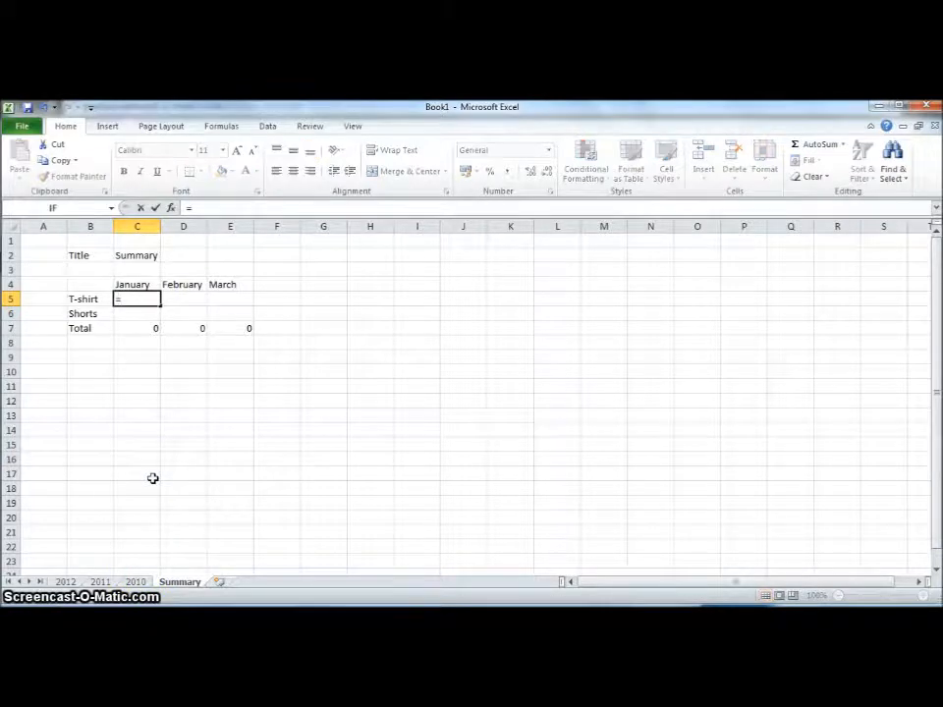
{"action": "type", "text": "SUM("}
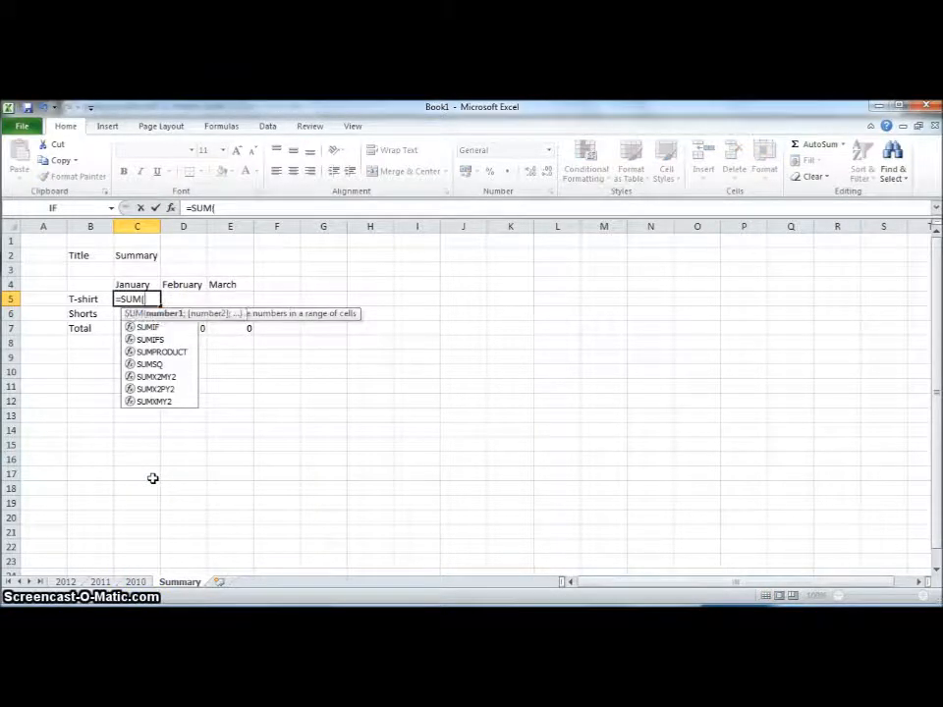
{"action": "left_click", "coordinate": [65, 581]}
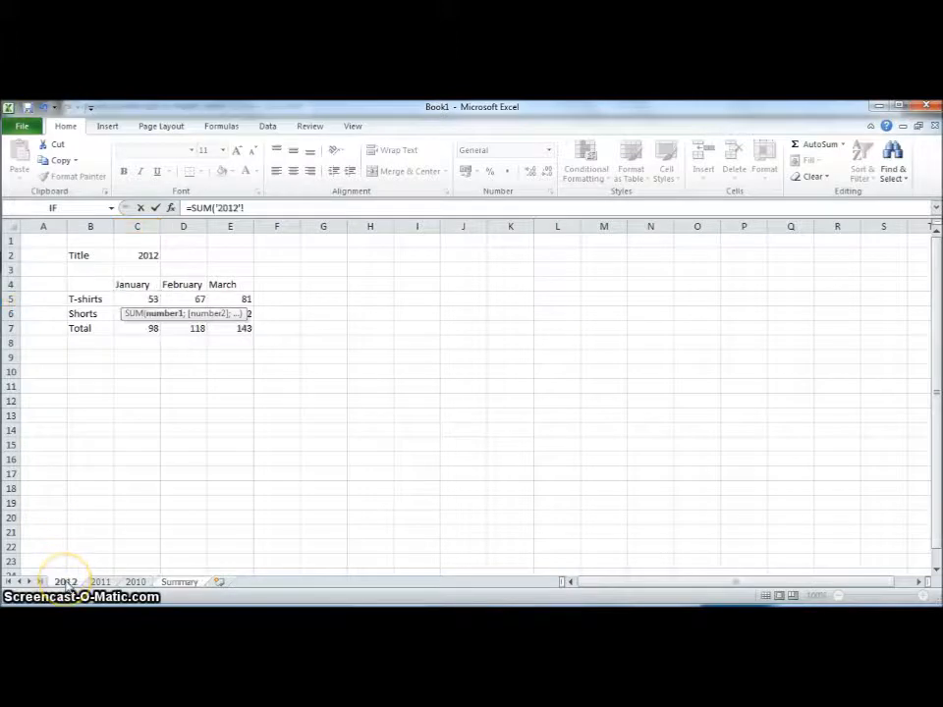
{"action": "left_click", "coordinate": [137, 583], "text": "shift"}
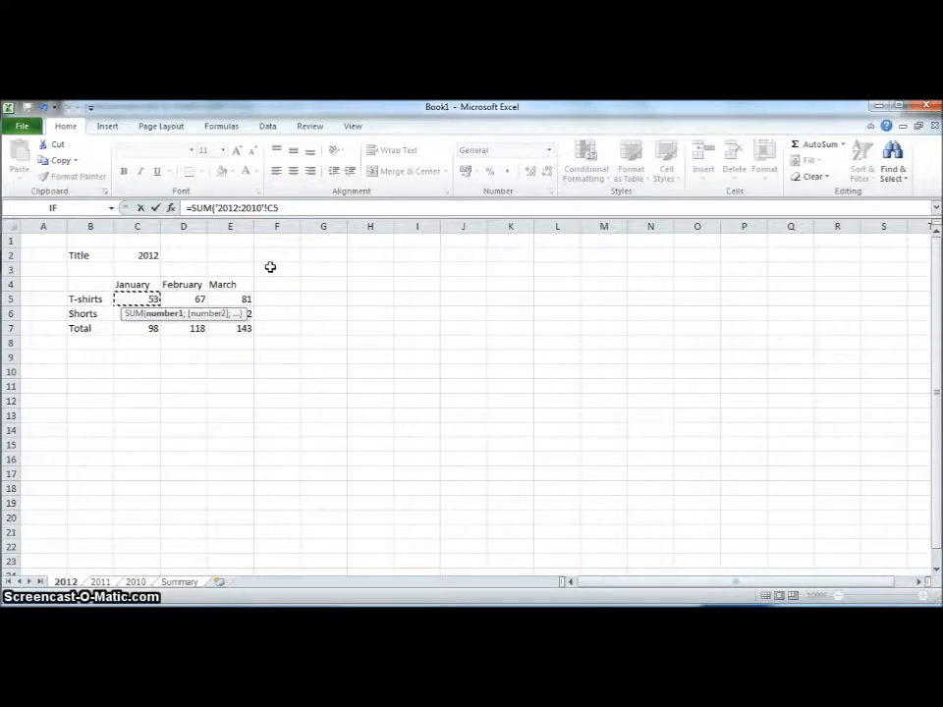
{"action": "key", "text": "Return"}
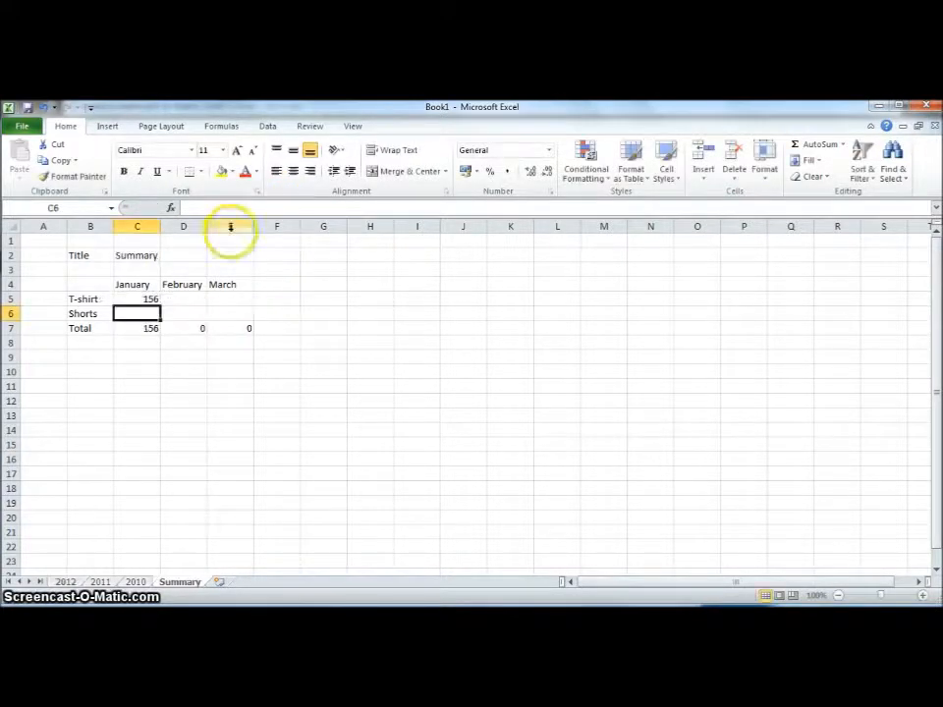
- Fill the C5 cross-sheet sum across to March and down to the Shorts row, covering C5:E6
{"action": "left_click", "coordinate": [134, 300]}
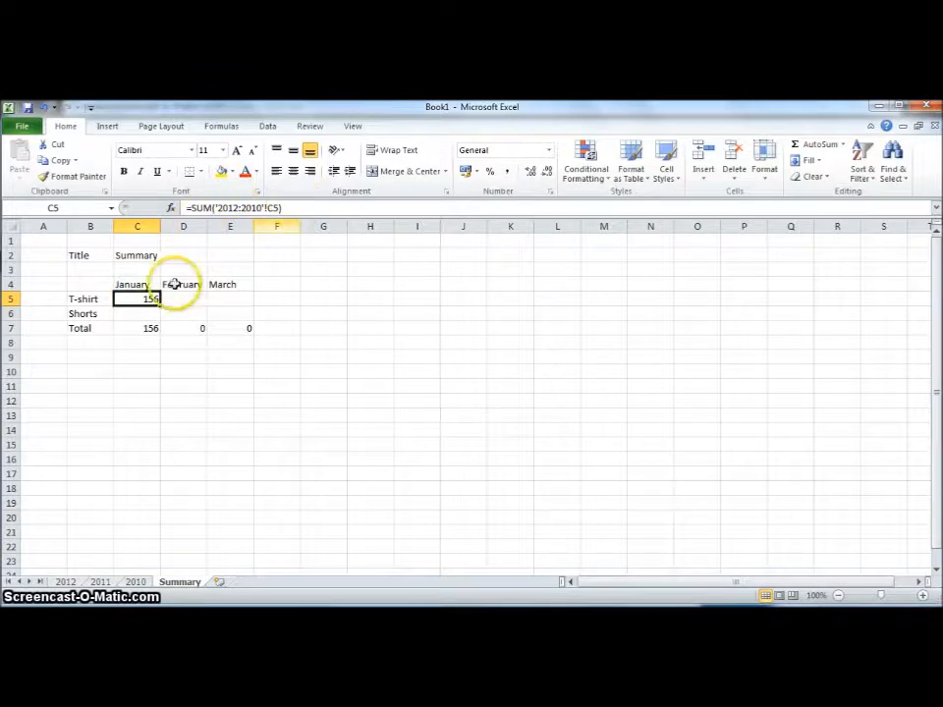
{"action": "left_click_drag", "start_coordinate": [160, 306], "coordinate": [239, 301]}
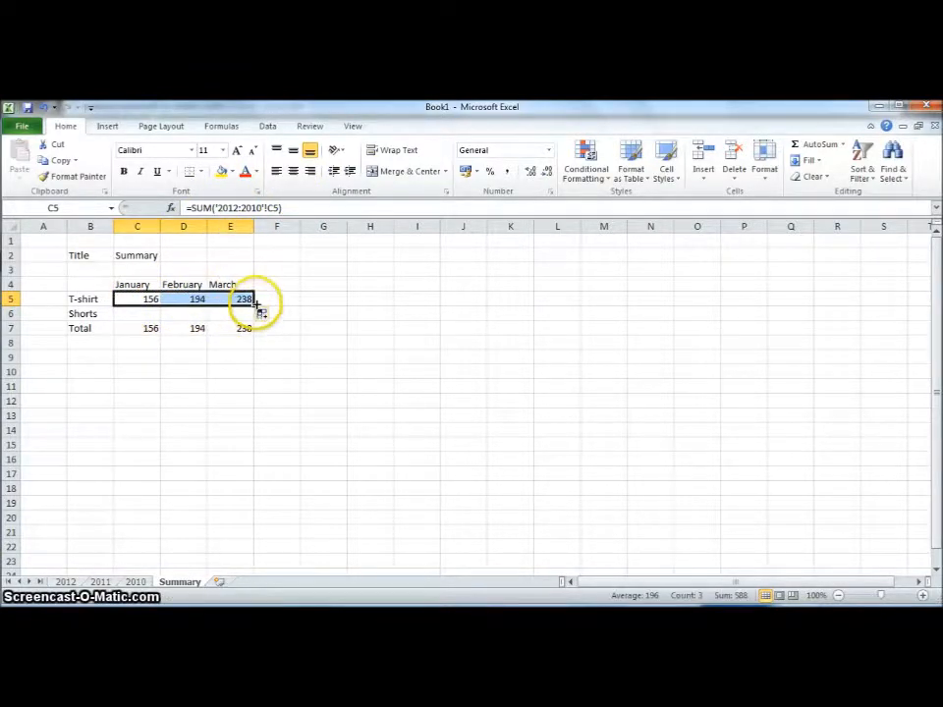
{"action": "left_click_drag", "start_coordinate": [257, 308], "coordinate": [257, 320]}
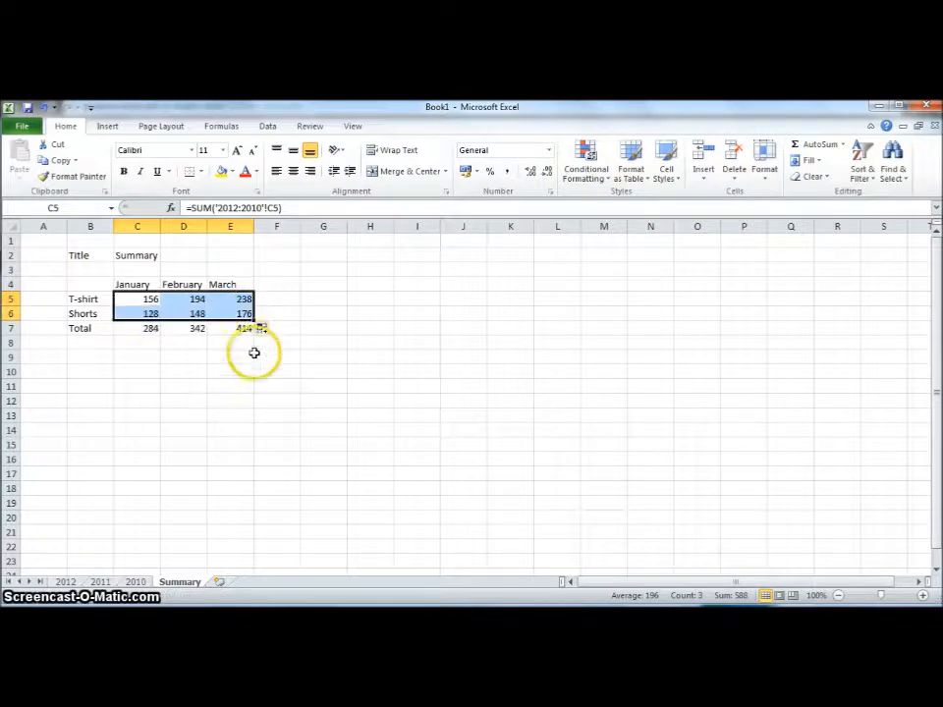
- Review the Summary sheet's month headings, its T-shirt, Shorts and Total labels, and the January total formula
{"action": "left_click", "coordinate": [143, 371]}
{"action": "left_click", "coordinate": [94, 327]}
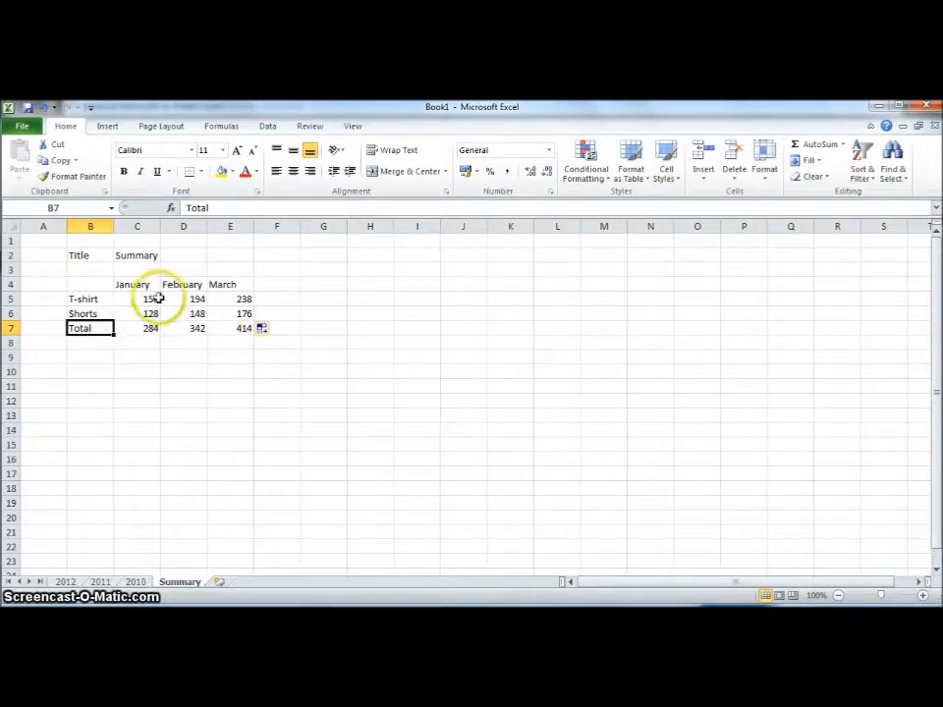
{"action": "left_click", "coordinate": [132, 284]}
{"action": "left_click", "coordinate": [177, 284]}
{"action": "left_click", "coordinate": [224, 283]}
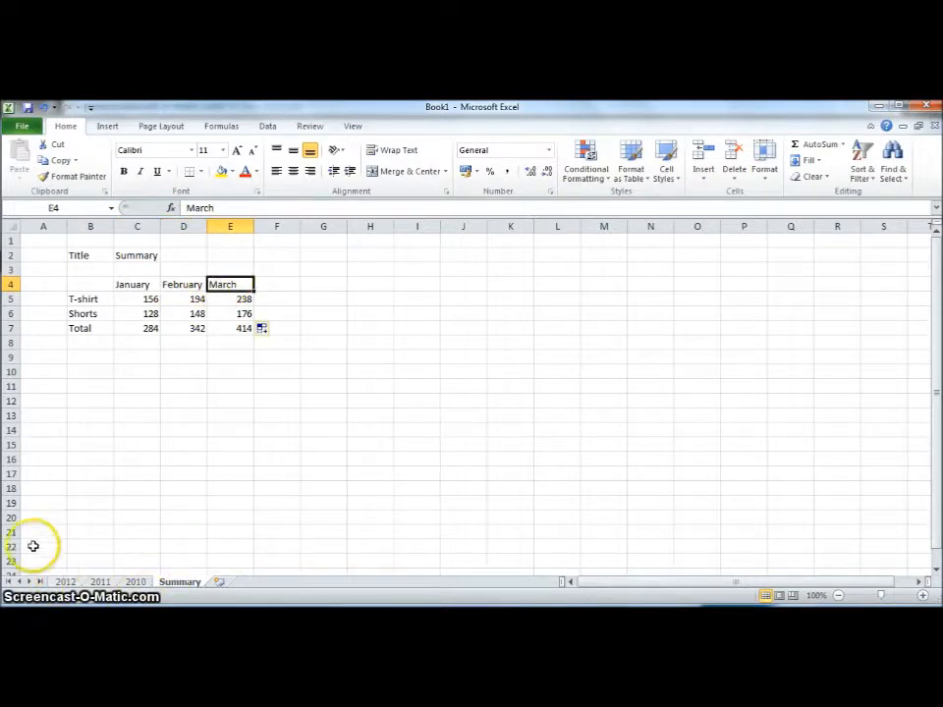
{"action": "left_click", "coordinate": [99, 298]}
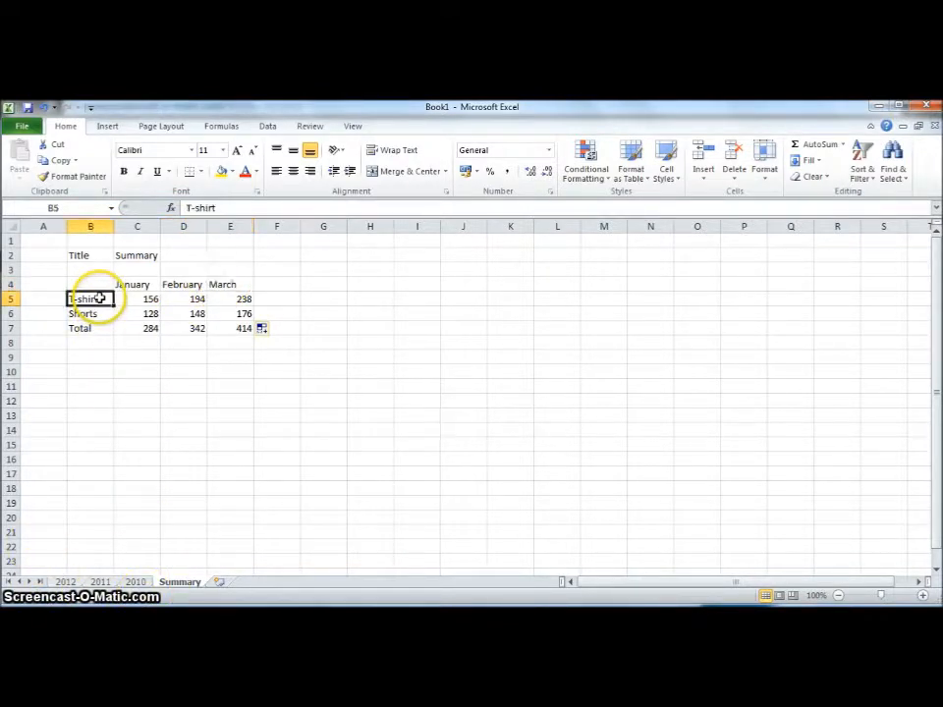
{"action": "left_click", "coordinate": [100, 314]}
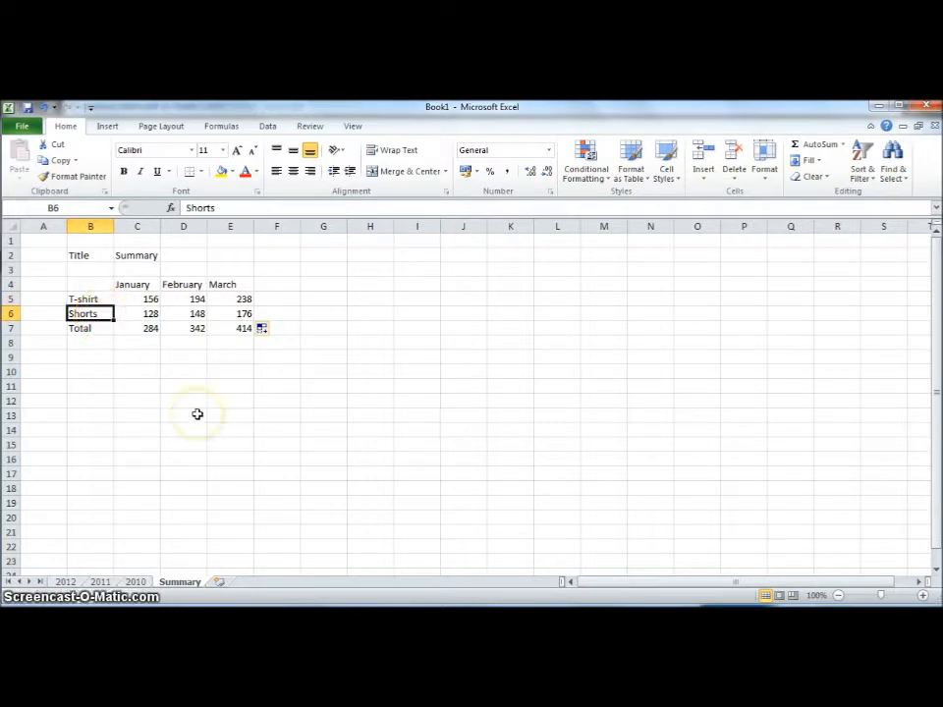
{"action": "left_click", "coordinate": [147, 327]}
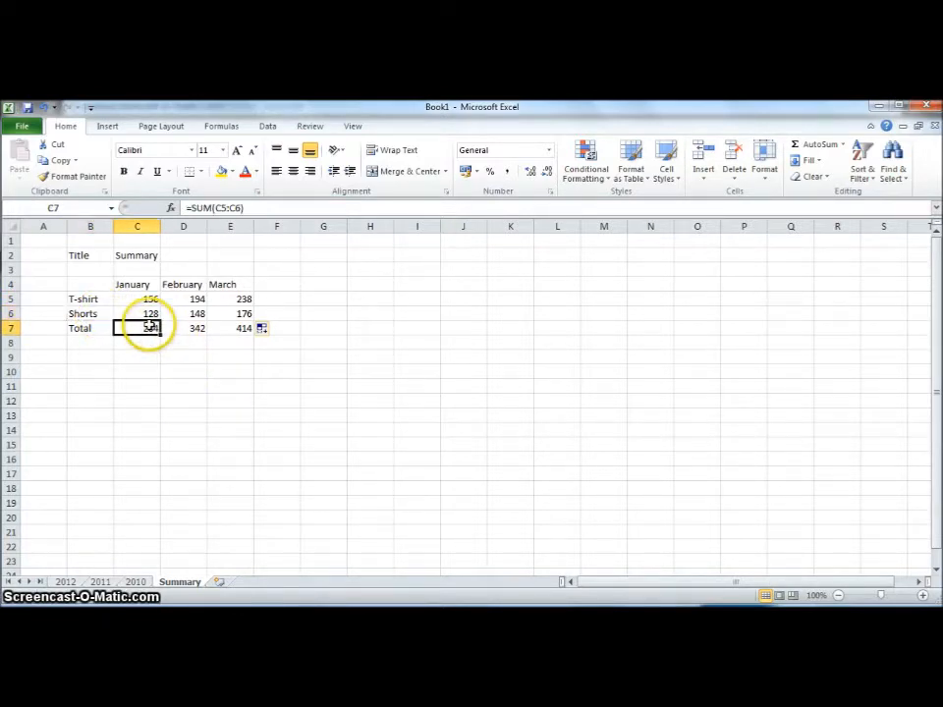